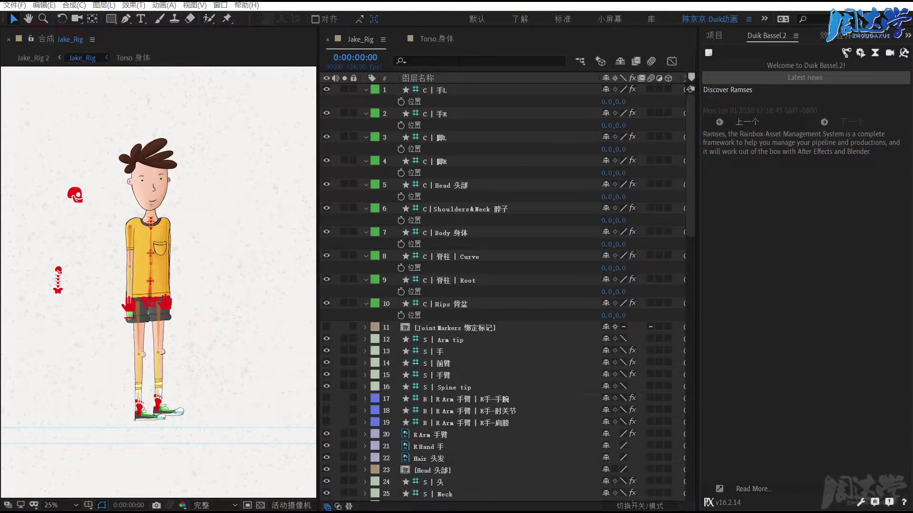
Step: Pick the last AMEProject file from the course project folder and return to After Effects
key("alt+Tab")
left_click(474, 252)
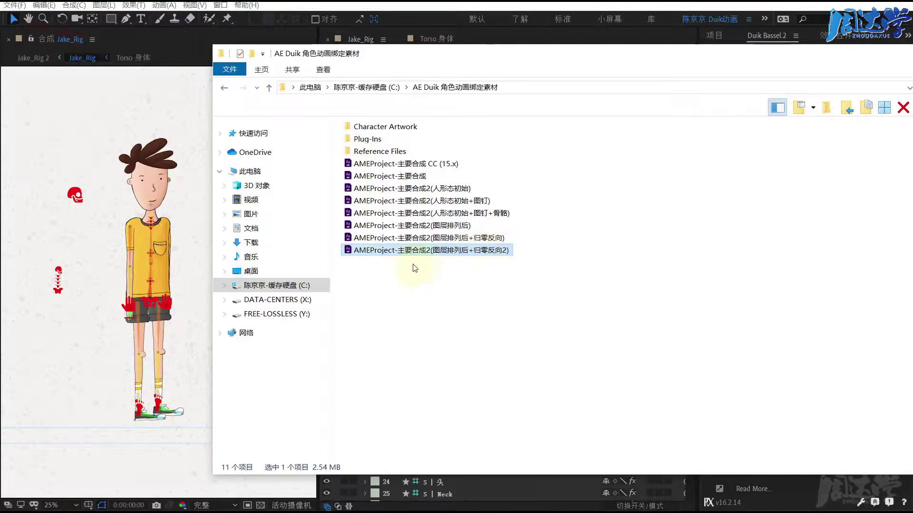
left_click(212, 170)
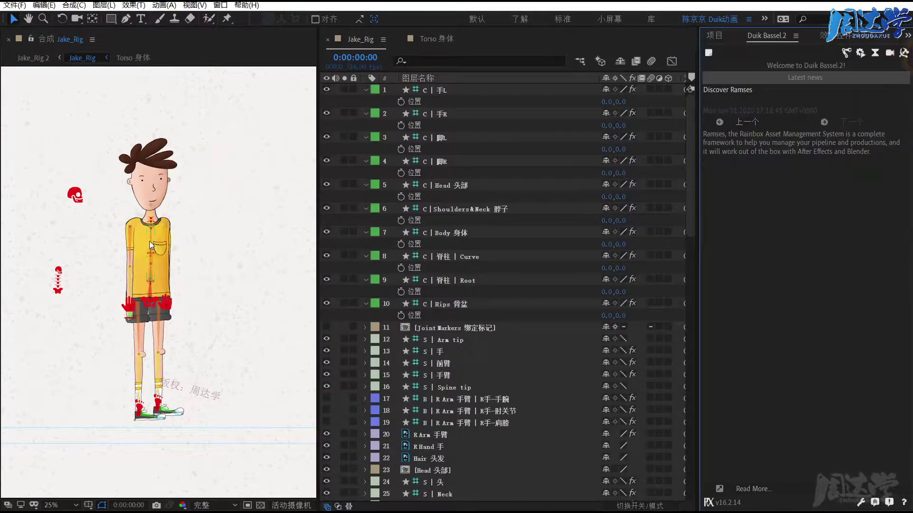
Step: Deselect the body controllers, check the layer list, and select the C | 手R hand controller
left_click(47, 257)
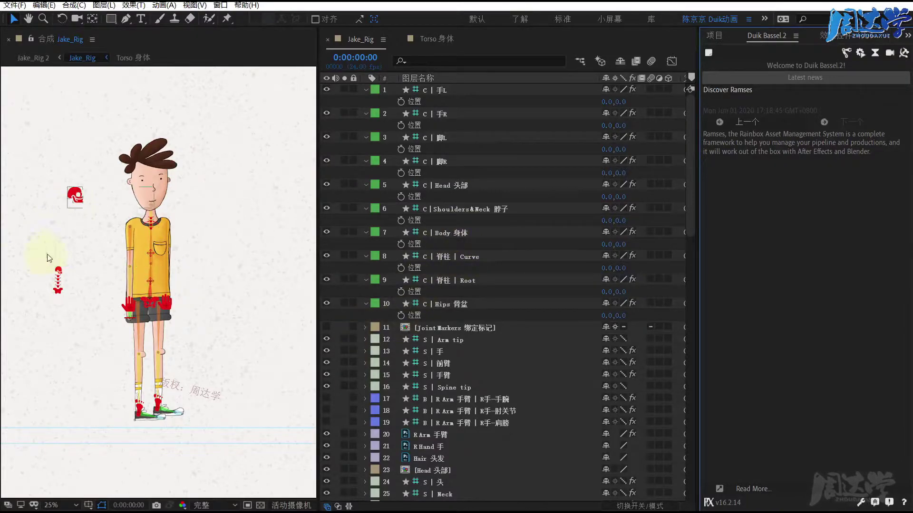
scroll(462, 285, "down", 15)
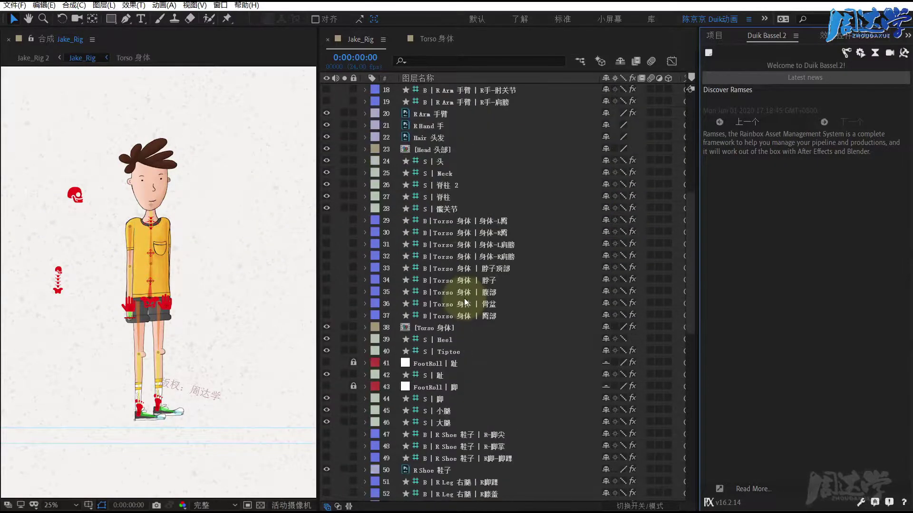
scroll(465, 301, "up", 4)
scroll(466, 302, "up", 4)
scroll(465, 302, "up", 4)
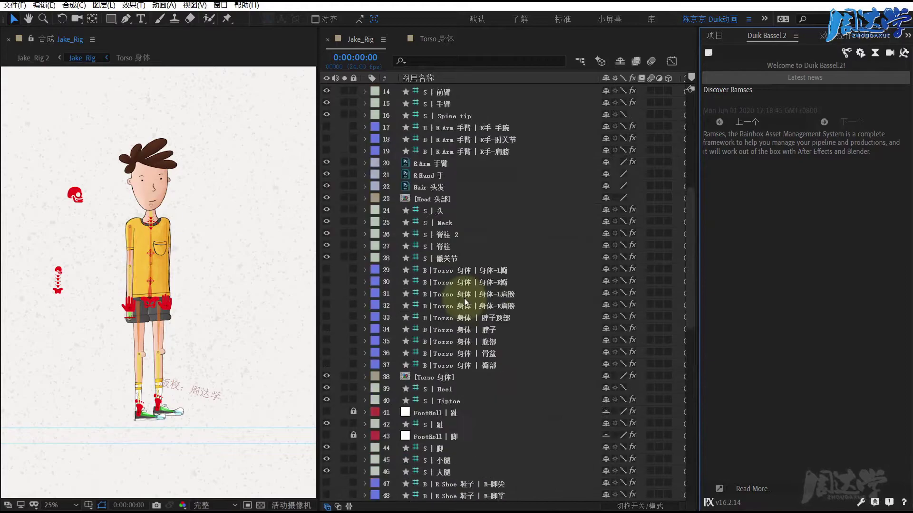
scroll(466, 302, "up", 4)
scroll(463, 295, "up", 2)
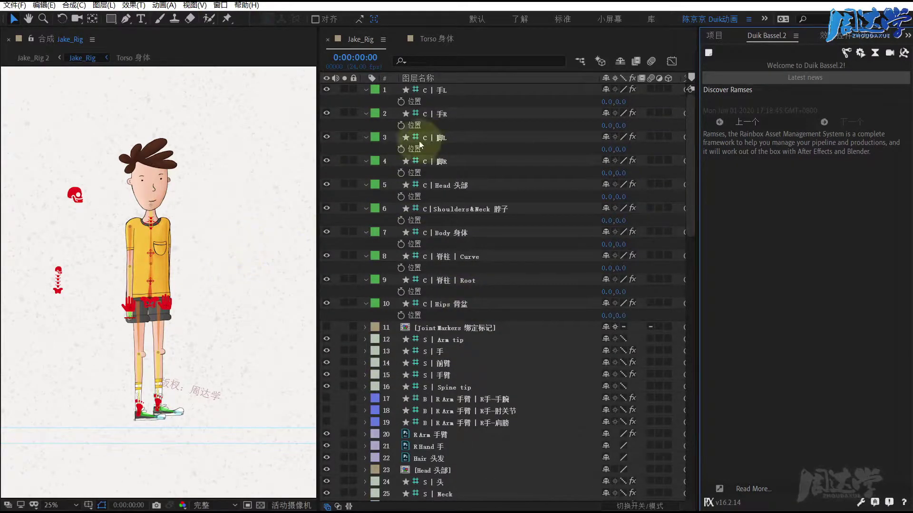
left_click(128, 306)
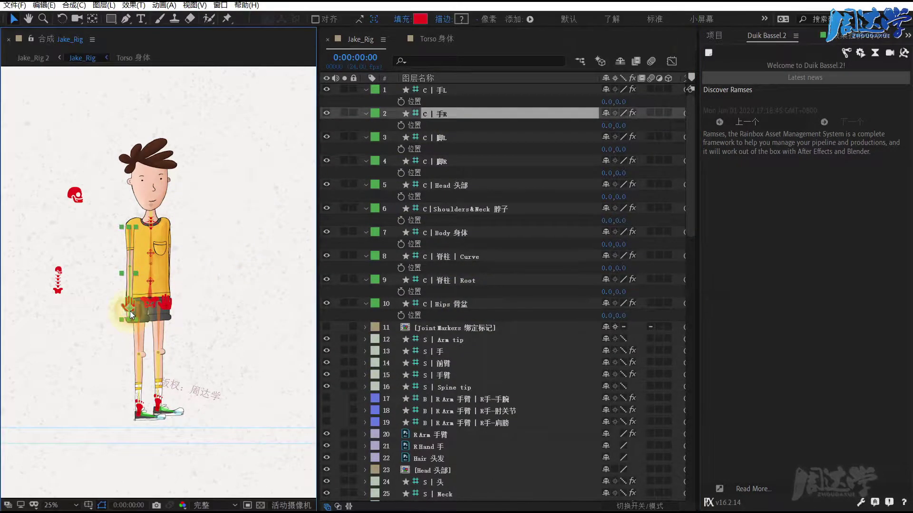
Step: Test-pose the right hand across torso and hip, return it to 0,0, and key Position at 0:00:00:00
key("period")
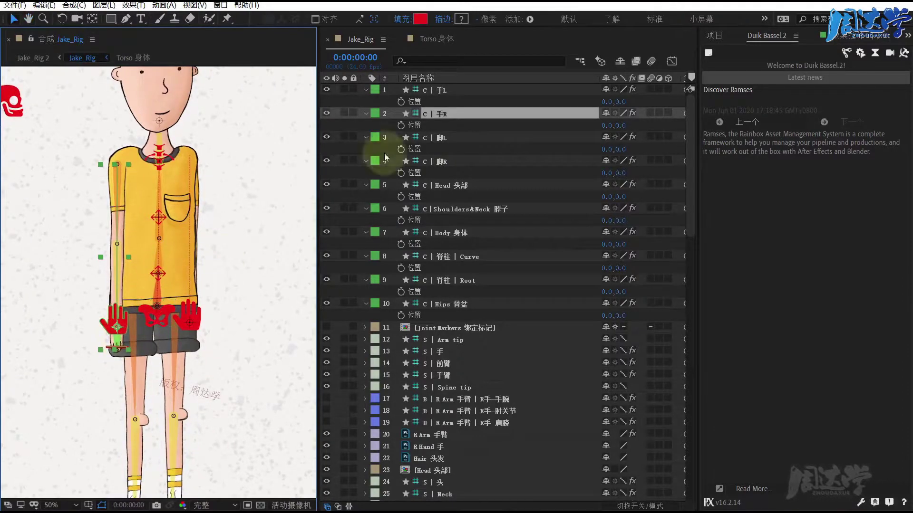
left_click(431, 113)
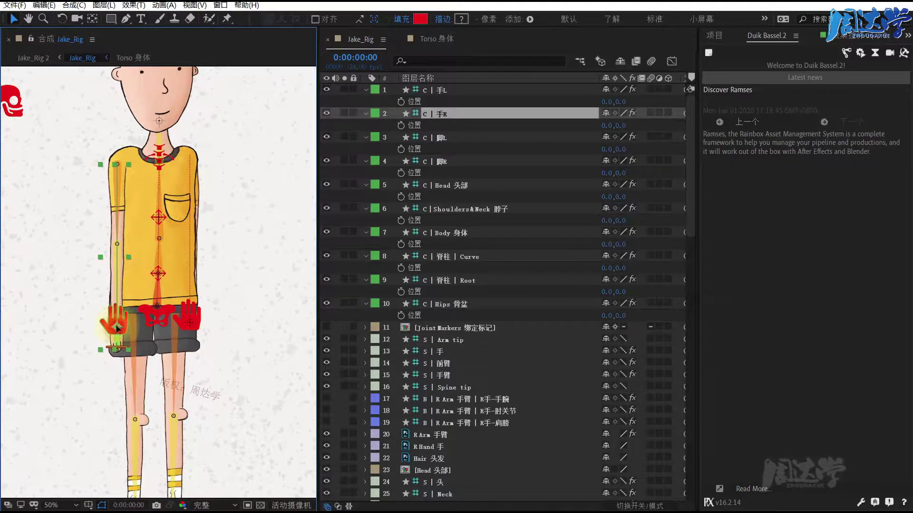
left_click_drag(116, 328, 120, 274)
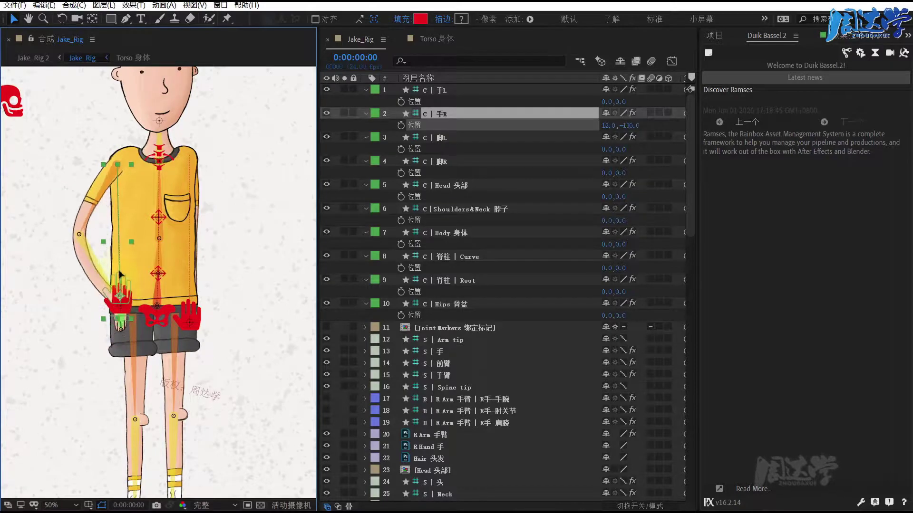
left_click_drag(120, 273, 129, 228)
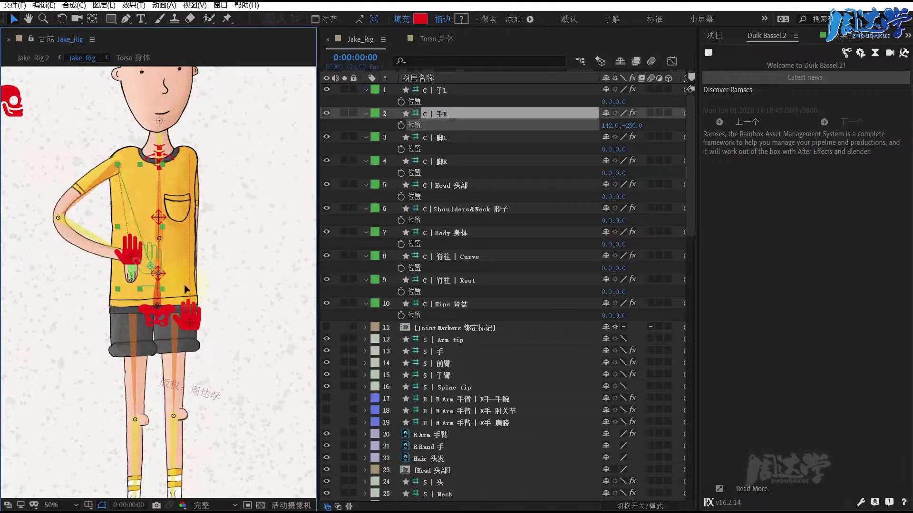
left_click_drag(185, 288, 213, 308)
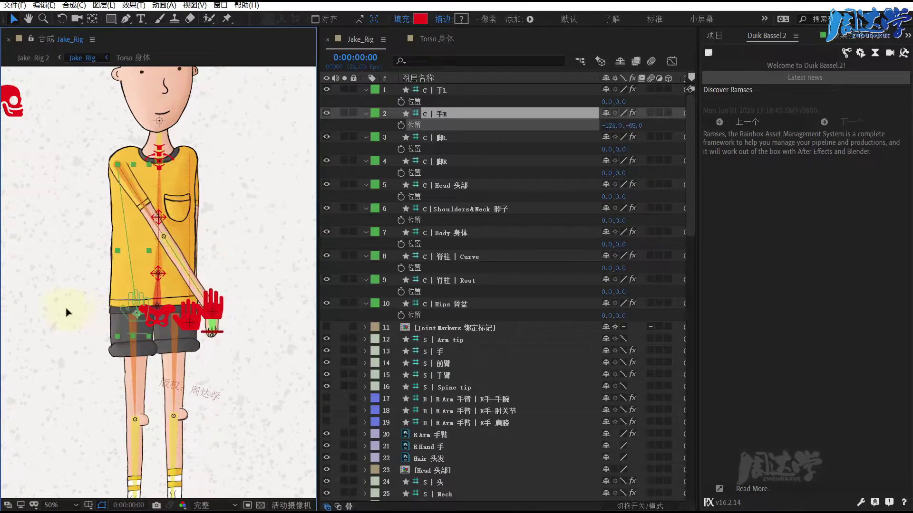
left_click_drag(66, 312, 52, 308)
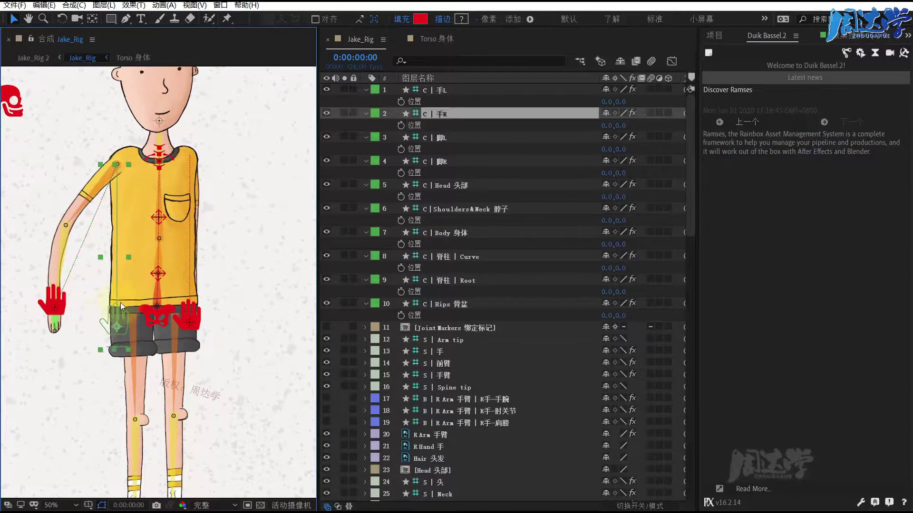
left_click(401, 125)
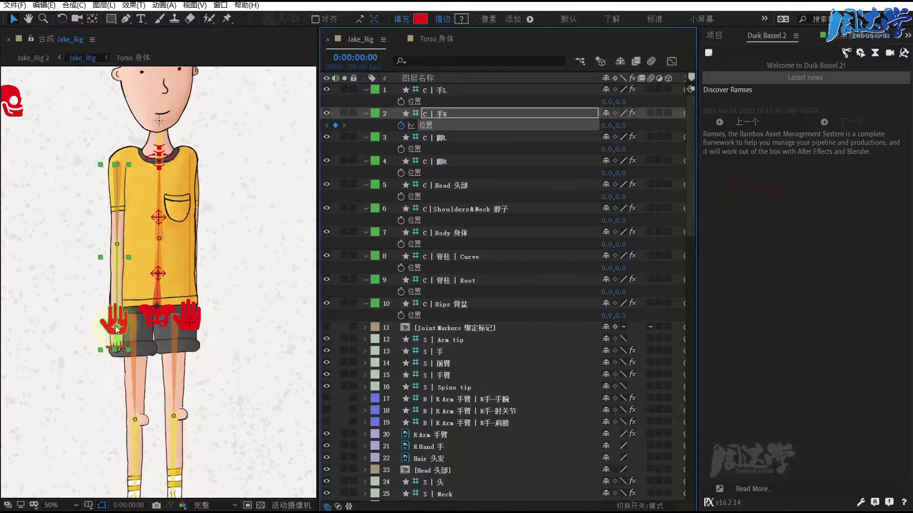
Step: Drag the C | 手R controller out to -340.0,-46.0, stretching Jake's right arm outward
mouse_move(118, 330)
left_mouse_down()
mouse_move(44, 328)
mouse_move(37, 318)
left_mouse_up()
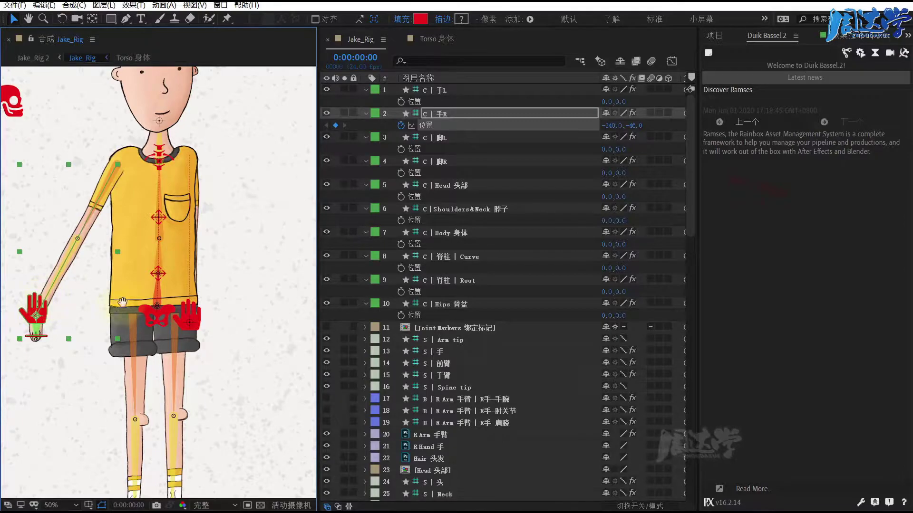
left_click_drag(122, 301, 135, 291)
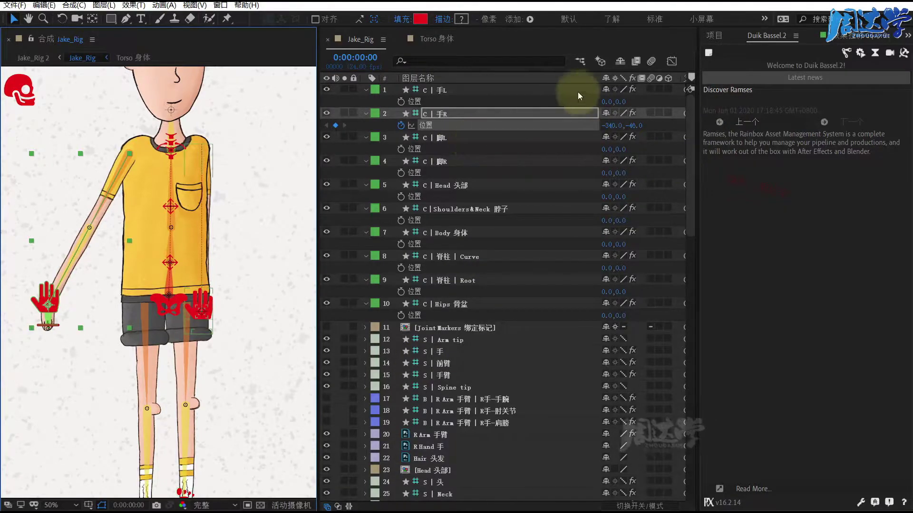
left_click_drag(597, 79, 471, 78)
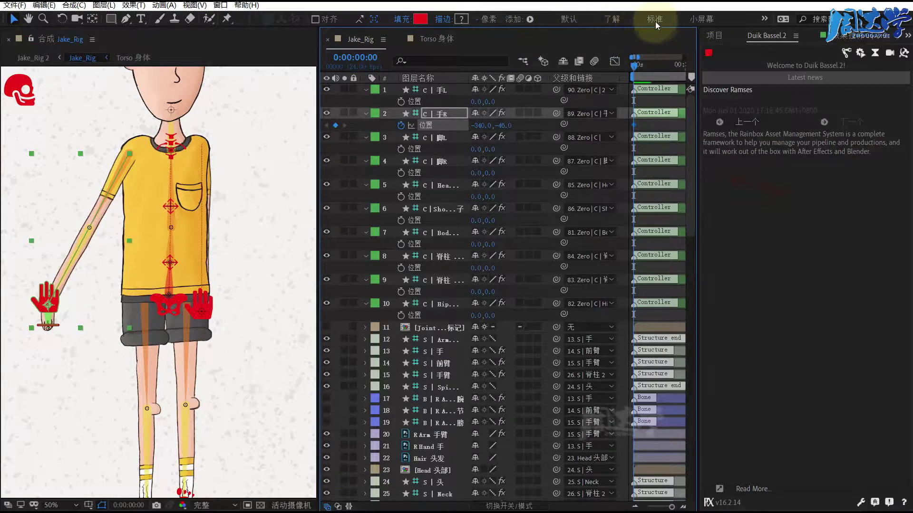
Step: Switch workspace, widen the Effect Controls panel, and move the playhead to the start
left_click(764, 18)
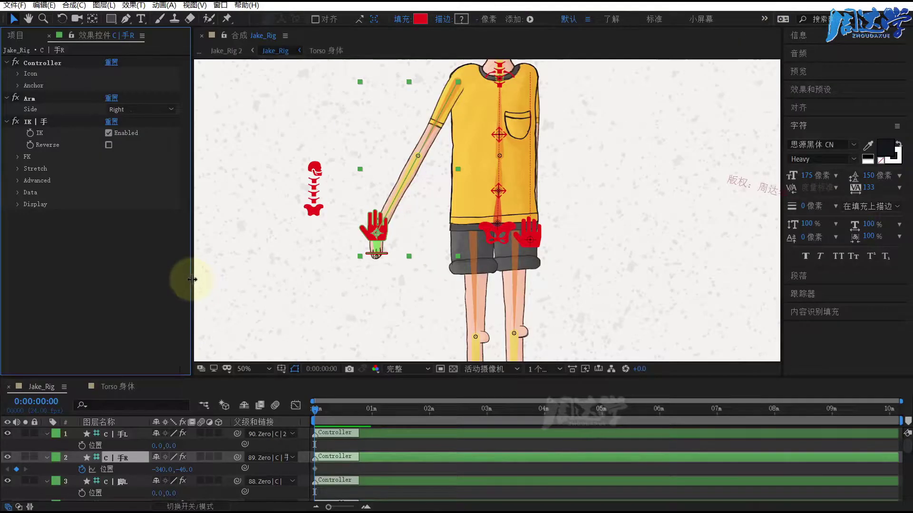
left_click_drag(193, 280, 217, 279)
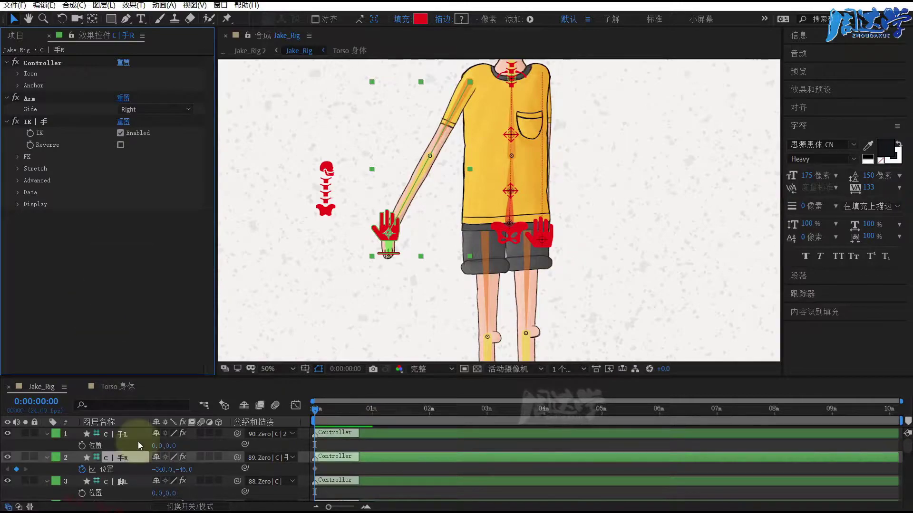
left_click(141, 457)
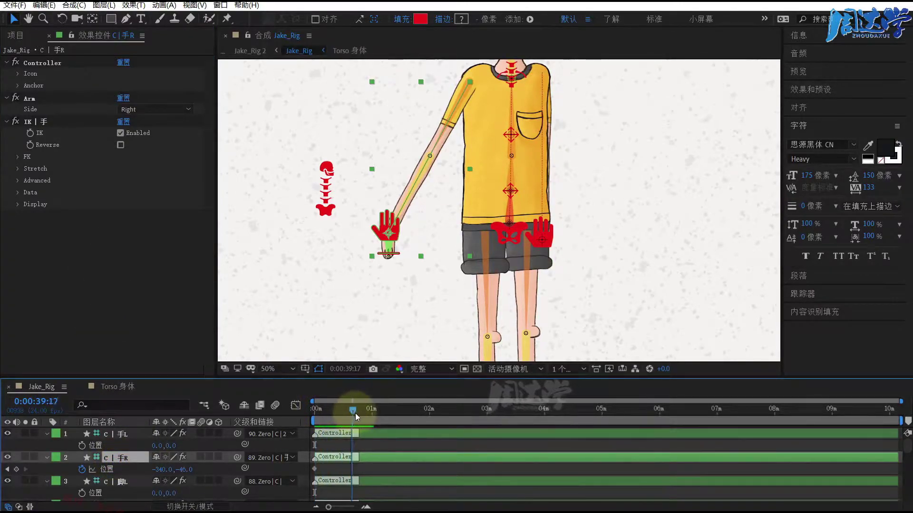
key("Home")
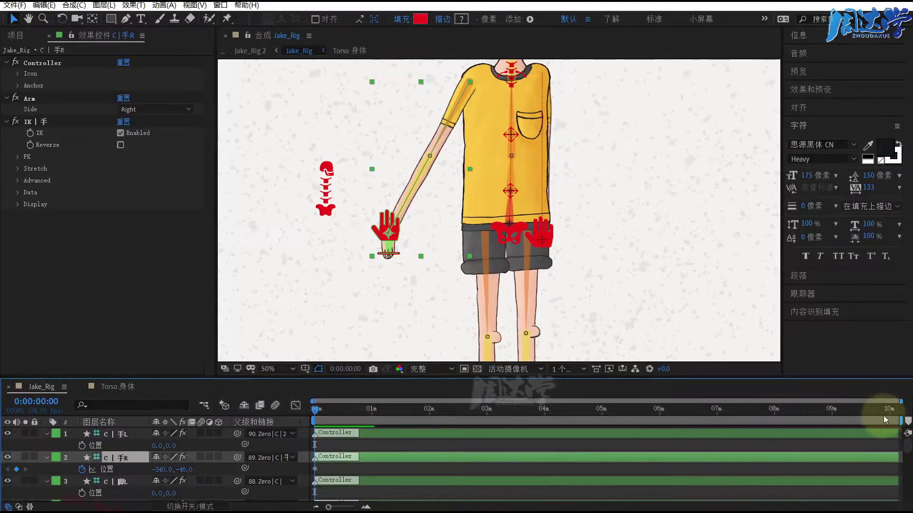
Step: Check Composition Settings (4000×4000 px, 24 fps, 0:10:10:00) and cancel without changes
left_click(74, 6)
left_click(88, 31)
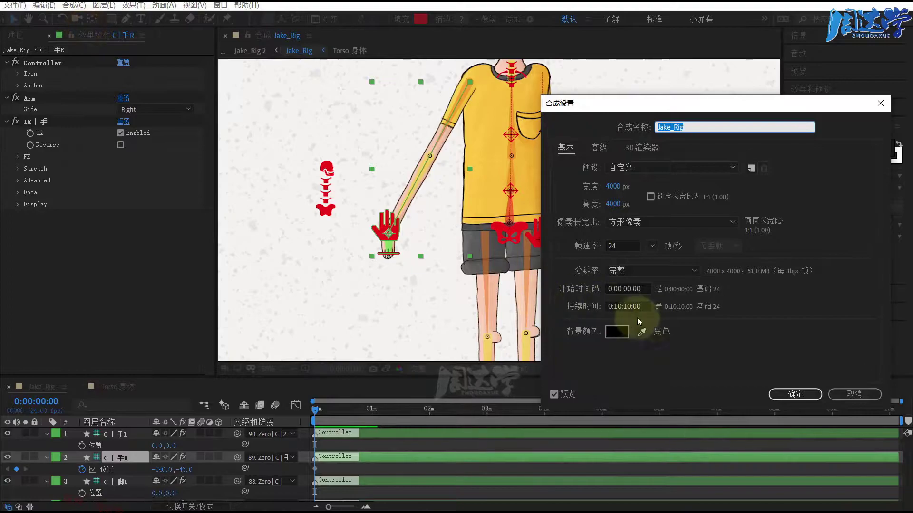
left_click(616, 306)
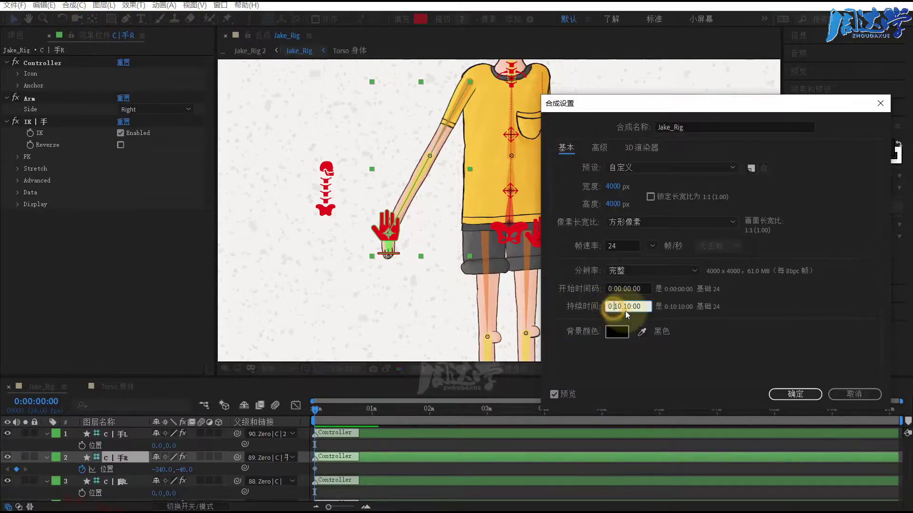
left_click(854, 394)
Step: At 0:00:01:00, swing the right hand across the body to 398.0,-46.0
scroll(341, 453, "up", 5)
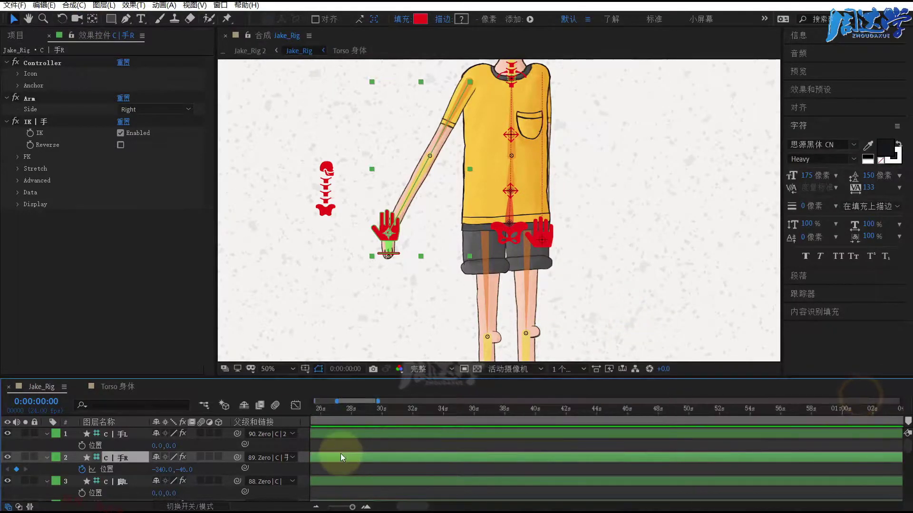
scroll(387, 479, "down", 3)
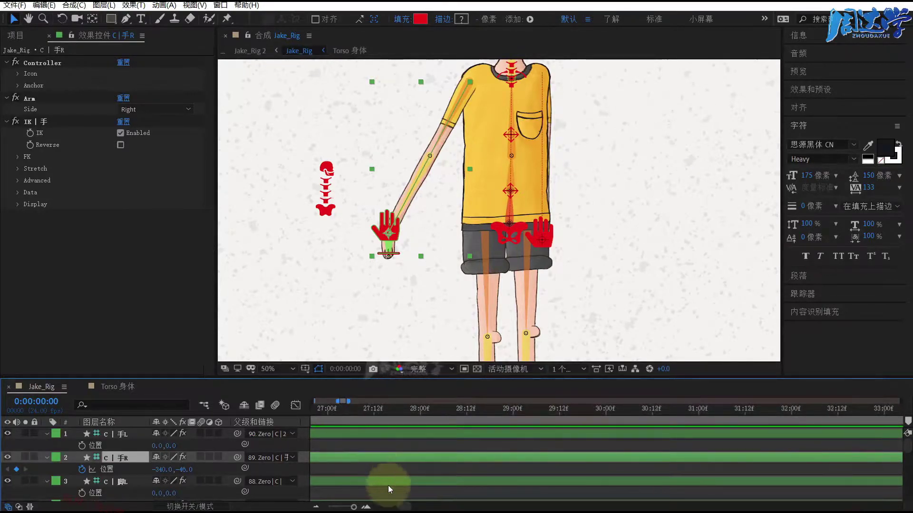
scroll(399, 499, "left", 10)
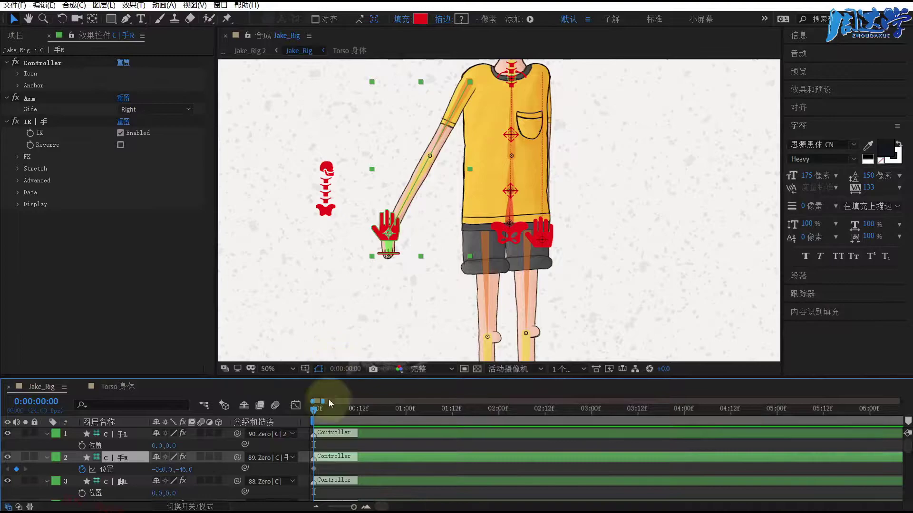
left_click_drag(314, 410, 327, 411)
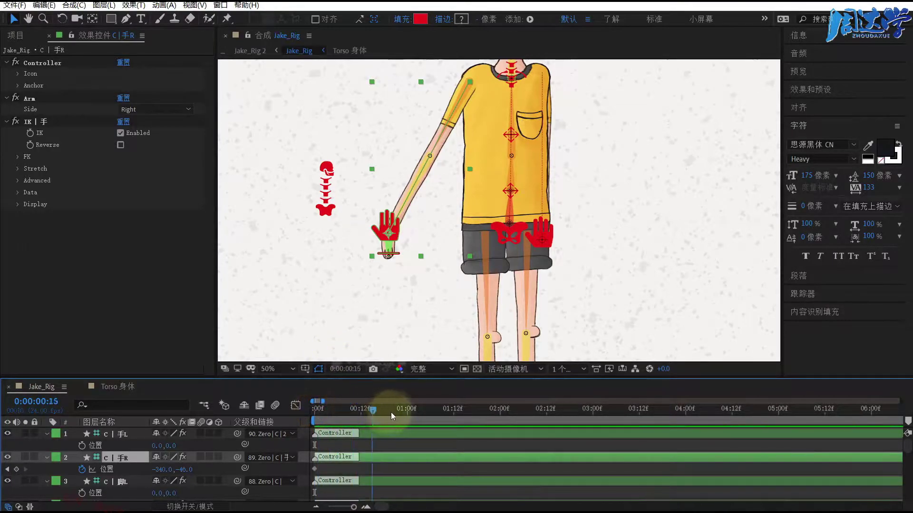
left_click_drag(391, 412, 407, 411)
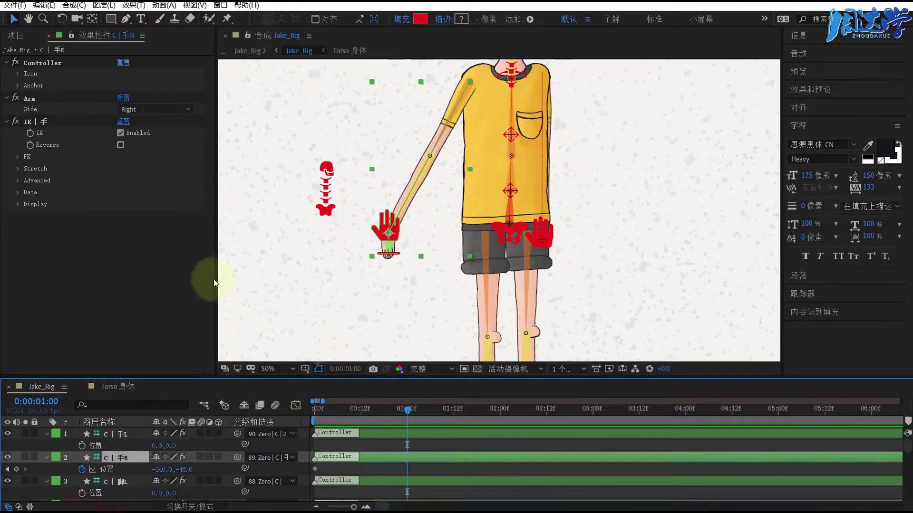
mouse_move(389, 237)
left_mouse_down()
mouse_move(610, 242)
mouse_move(562, 234)
left_mouse_up()
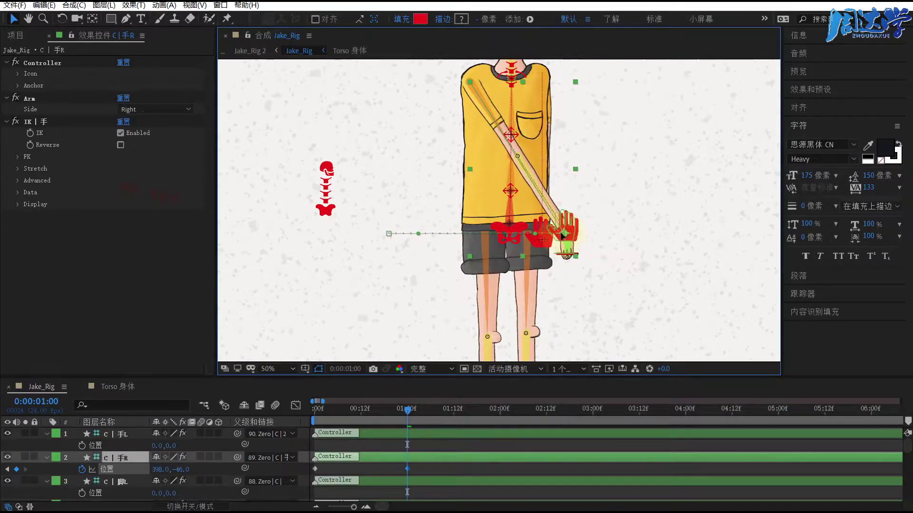
Step: At 0:00:02:06, swing the right hand back out to -312.0,-38.0
left_click(380, 423)
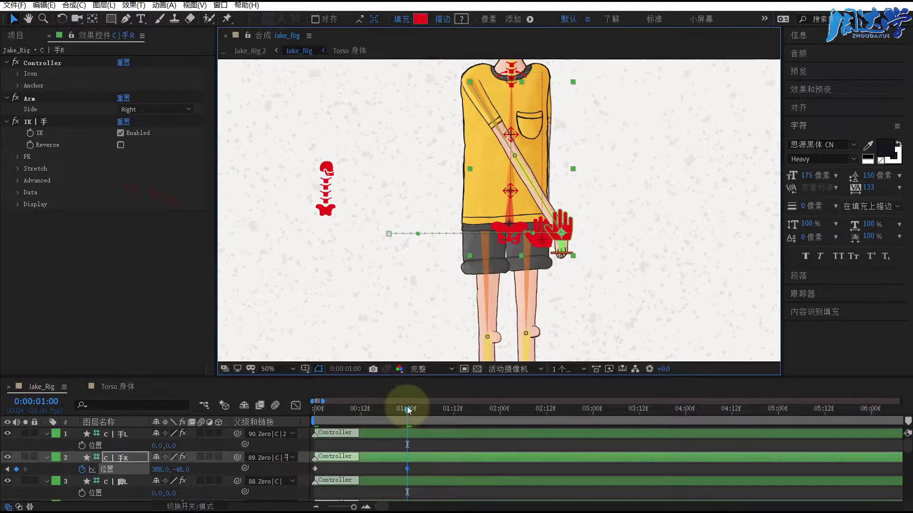
left_click_drag(408, 410, 418, 411)
left_click_drag(512, 409, 523, 410)
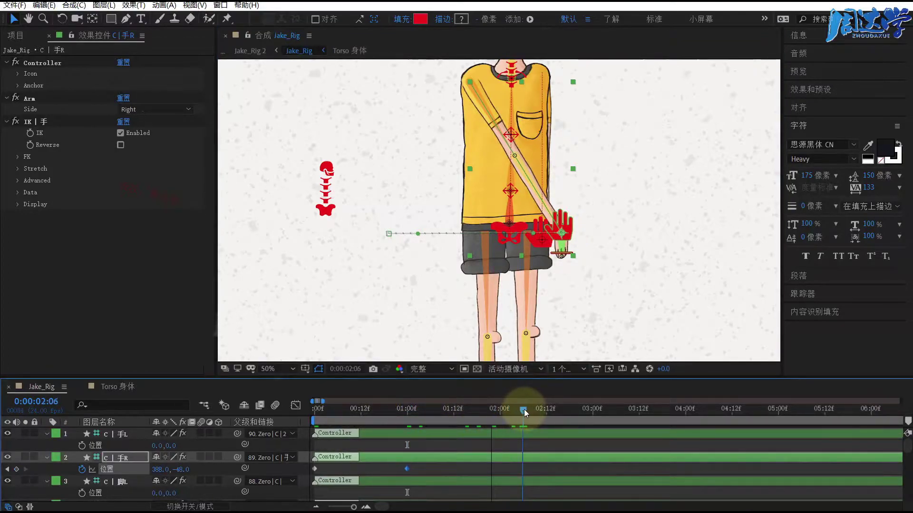
left_click_drag(565, 235, 394, 241)
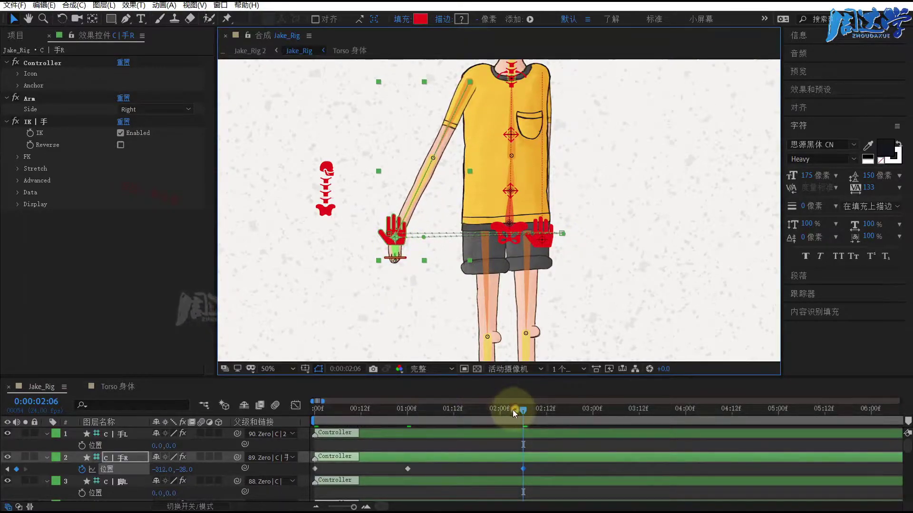
Step: Preview the back-and-forth arm swing from the start
left_click_drag(513, 409, 315, 409)
key("space")
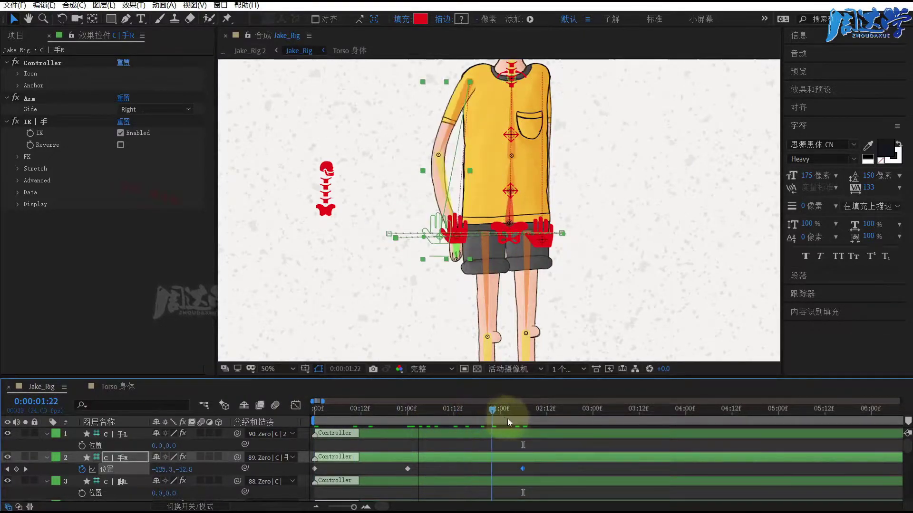
key("space")
Step: Set the preview resolution to Half and play the arm swing
left_click(430, 369)
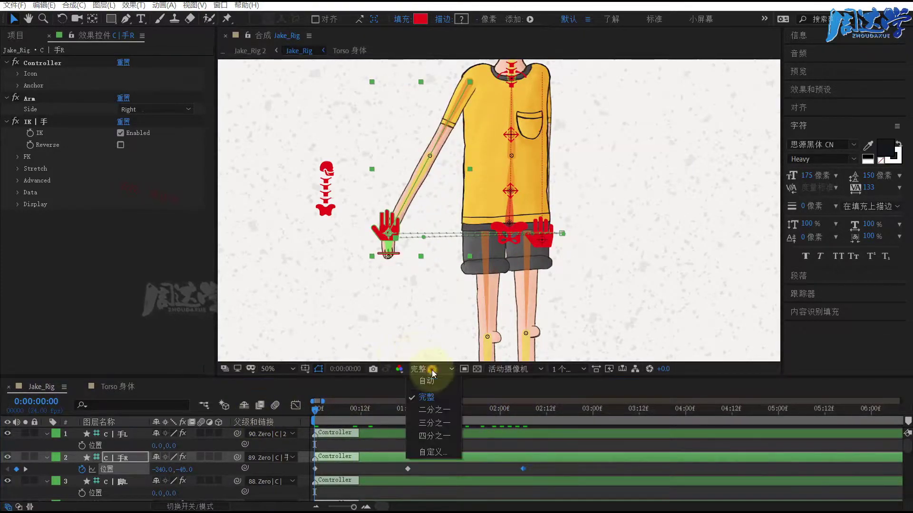
left_click(430, 412)
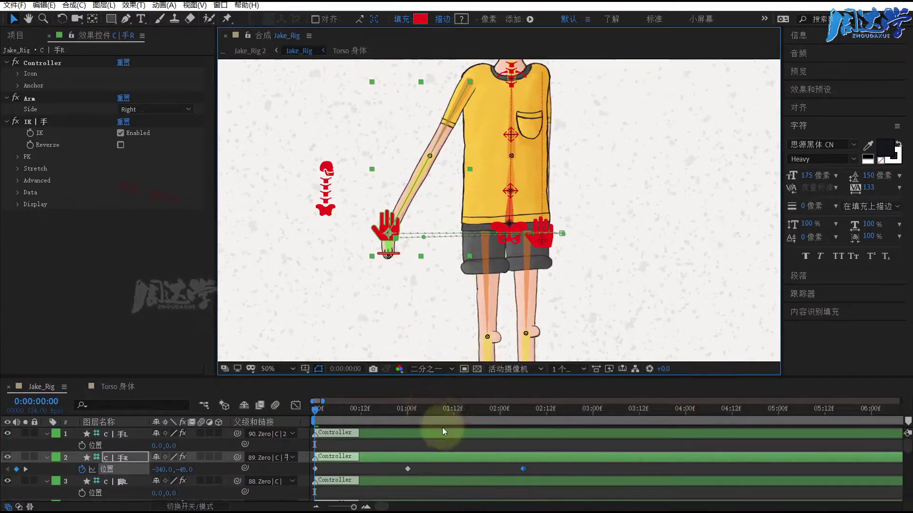
key("space")
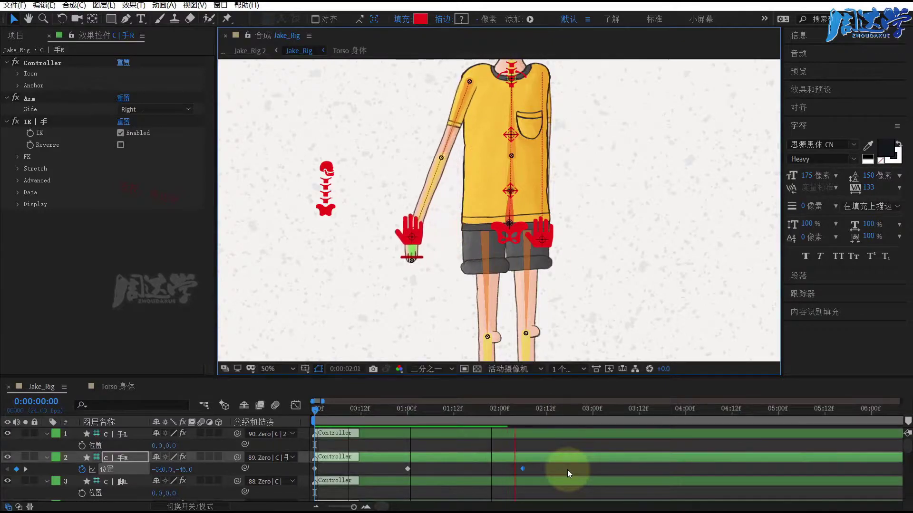
Step: Move the later swing keyframes earlier for a quicker swing and preview it from the start
left_click_drag(407, 469, 364, 469)
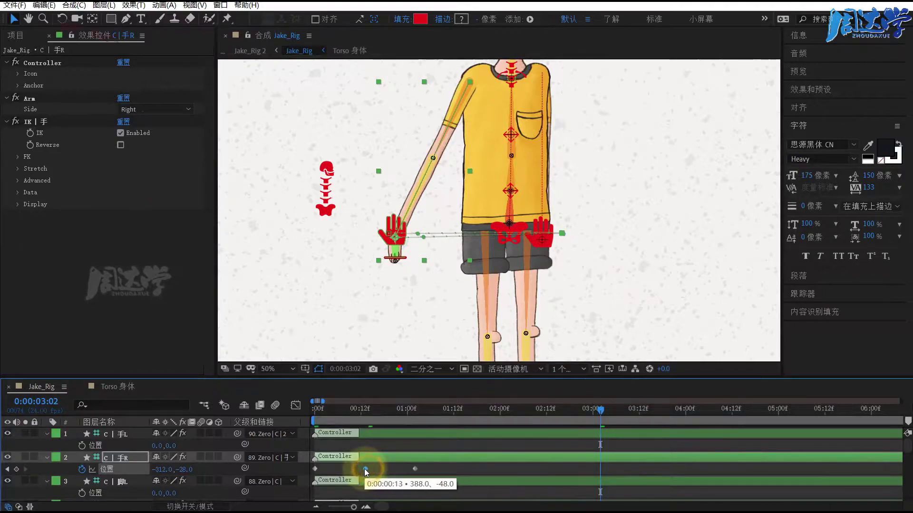
left_click(316, 409)
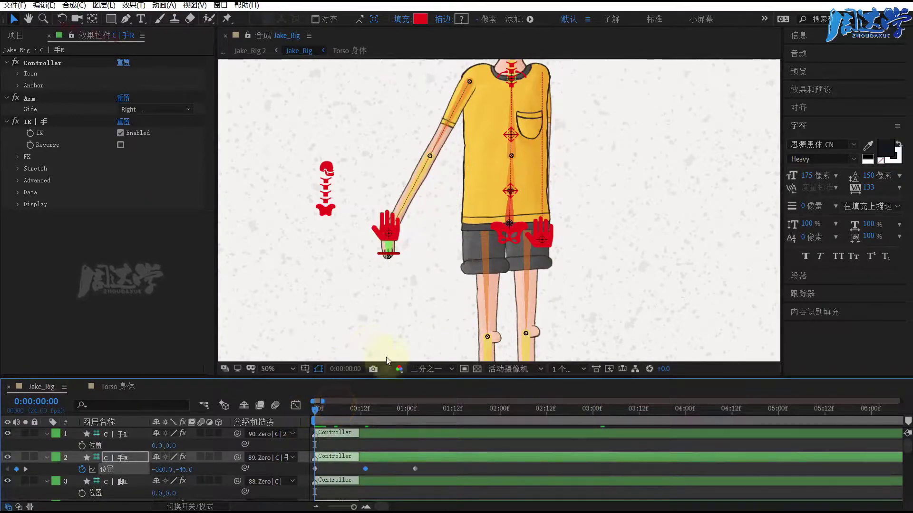
key("space")
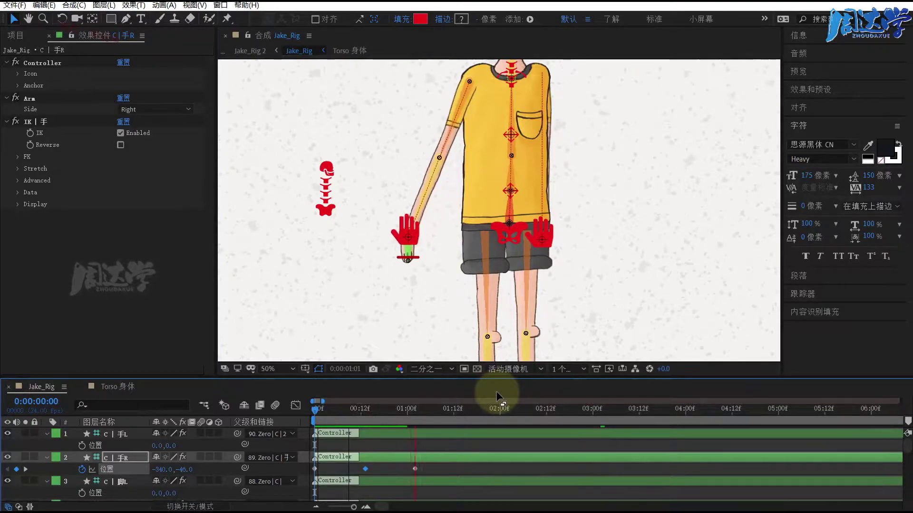
scroll(531, 233, "down", 2)
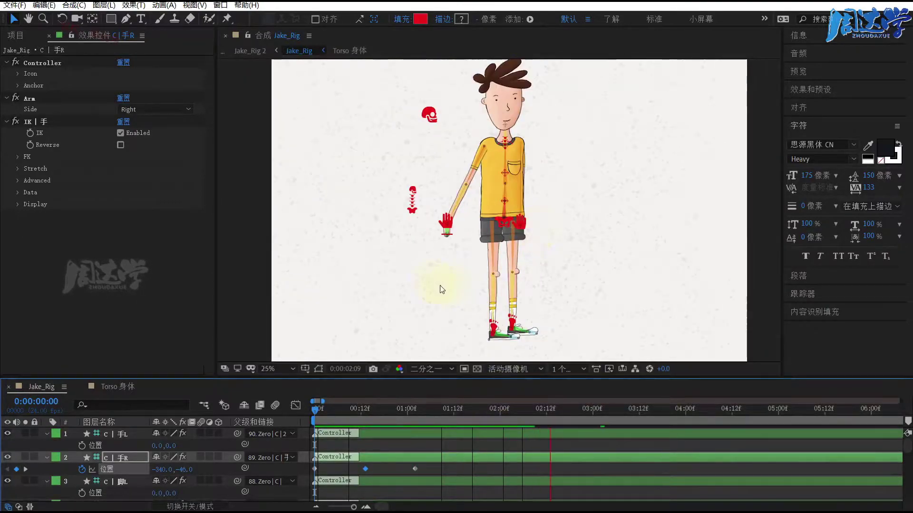
left_click(414, 405)
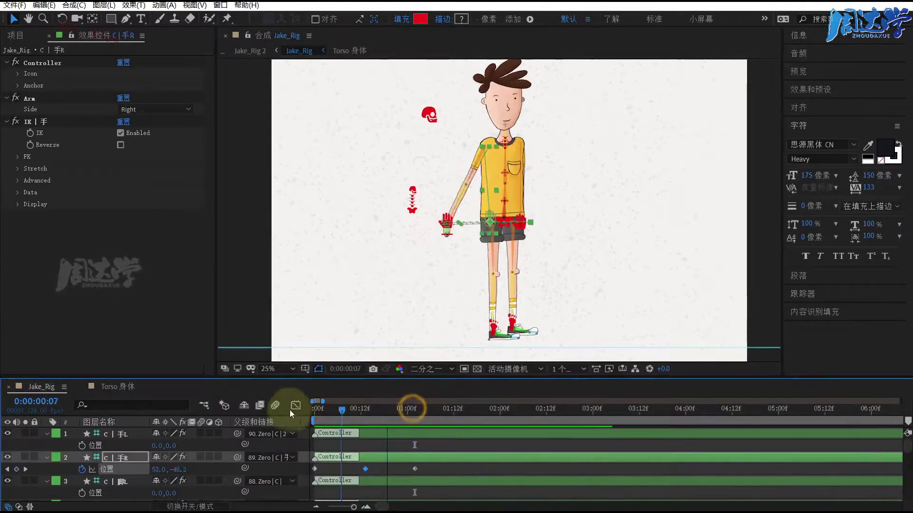
left_click(412, 410)
key("Home")
left_click(137, 468)
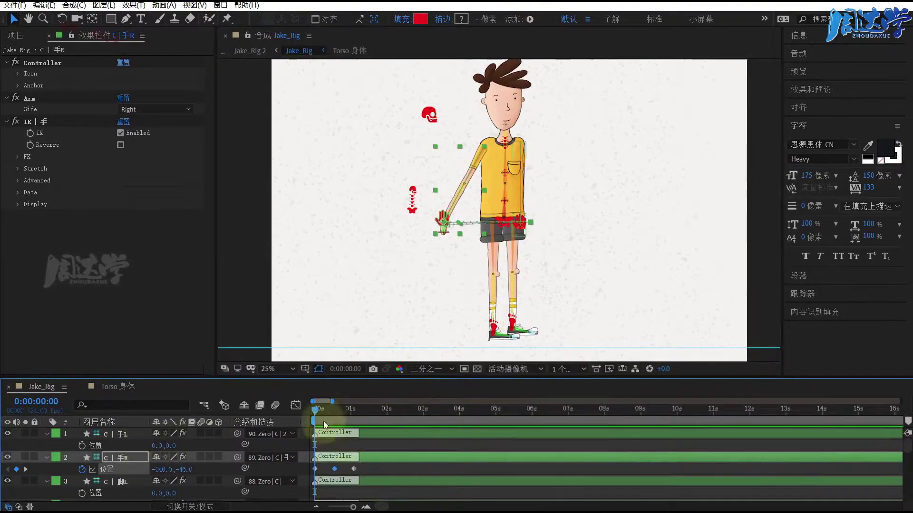
left_click_drag(334, 417, 309, 420)
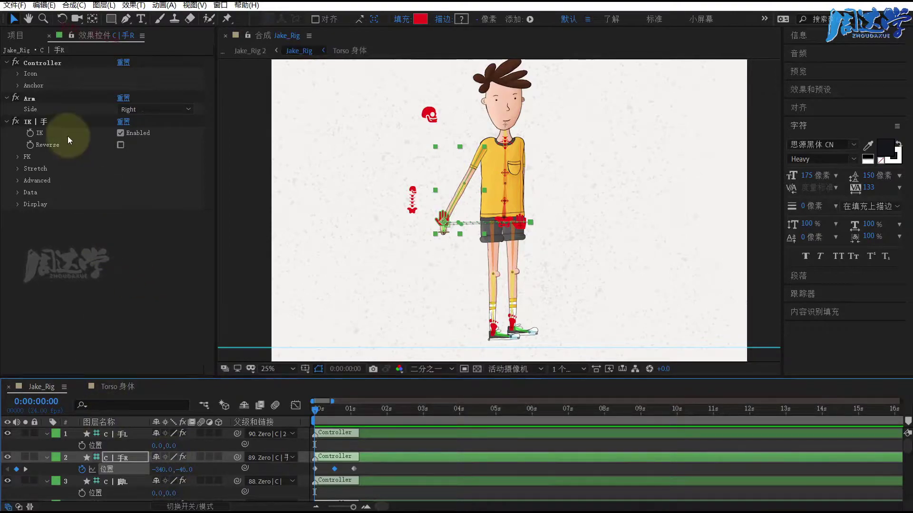
left_click(29, 157)
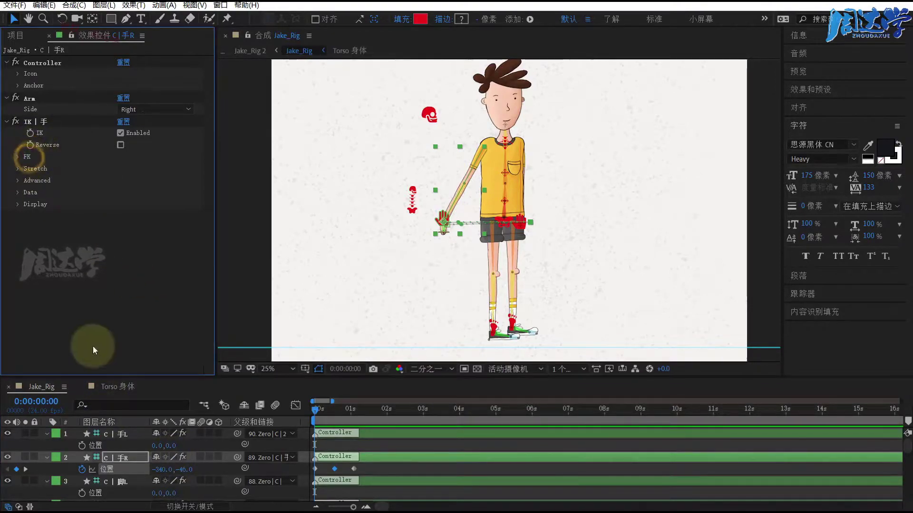
left_click(121, 458)
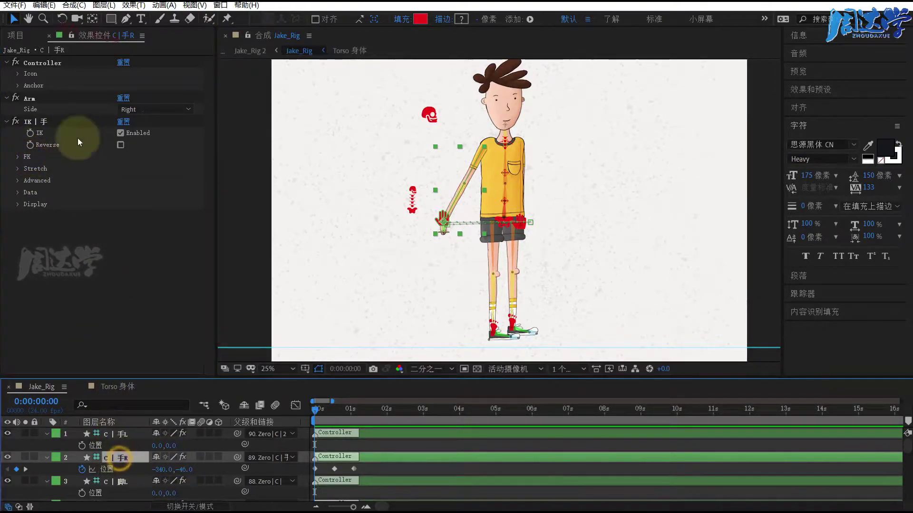
Step: Expand FK and test toggling Follow through and IK, leaving IK on and follow-through off
left_click(27, 157)
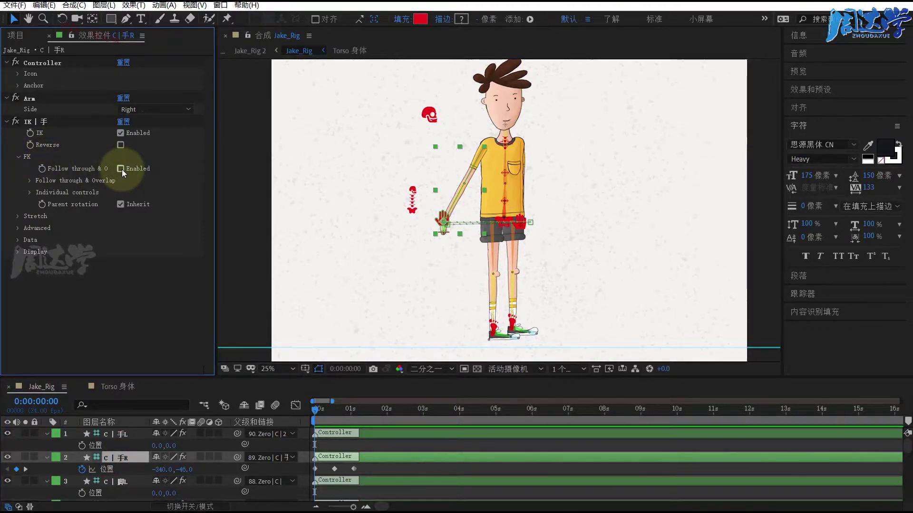
left_click(121, 169)
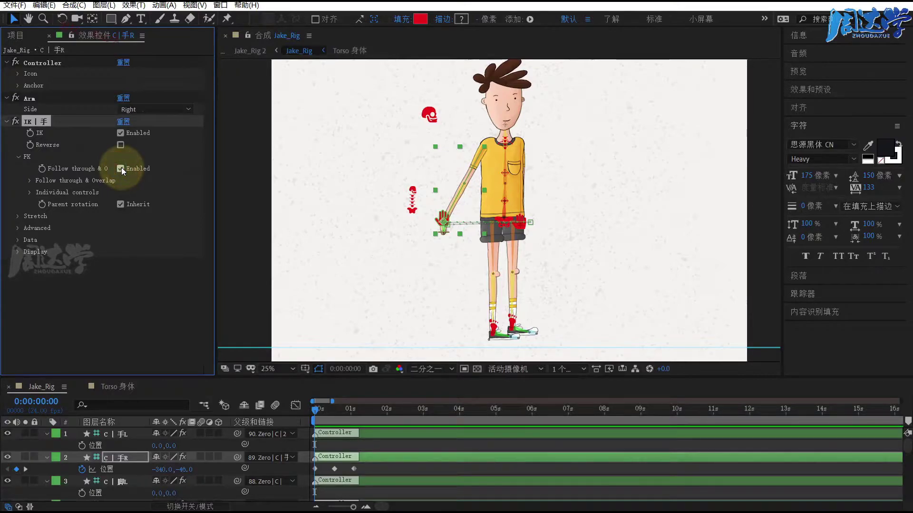
left_click(121, 133)
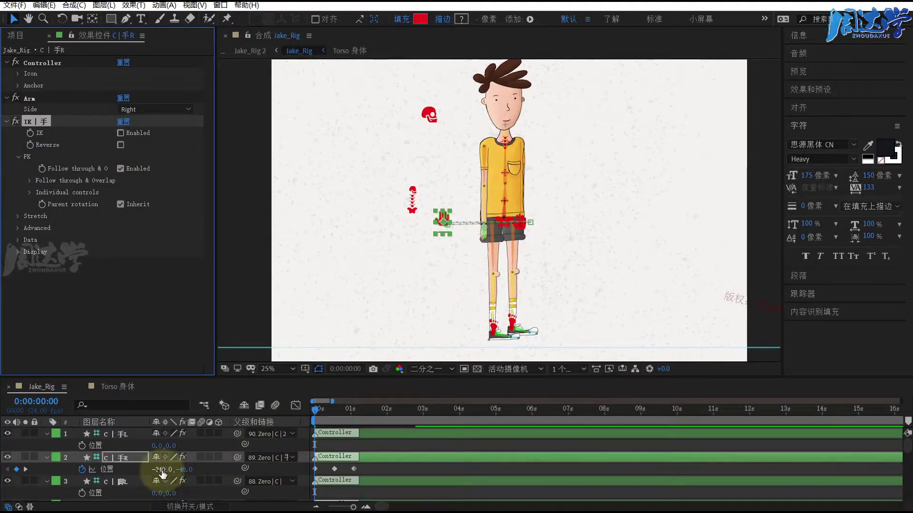
left_click(121, 169)
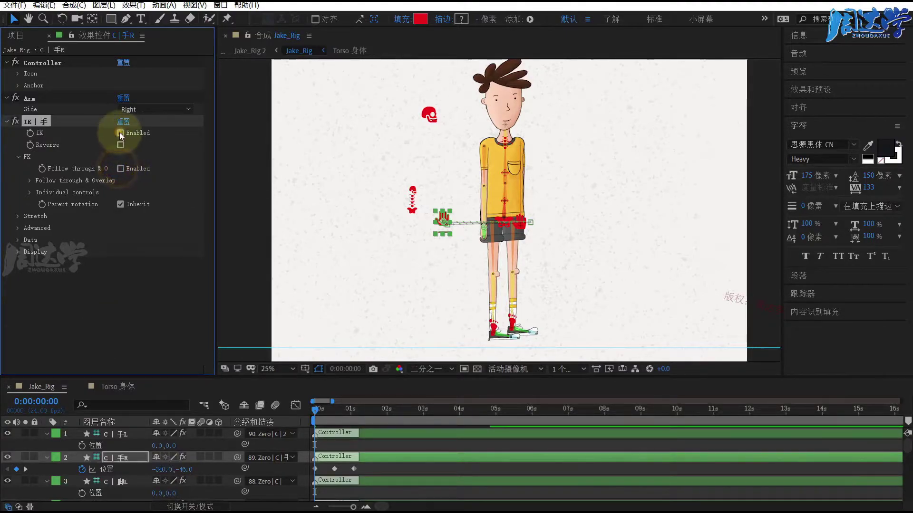
left_click(120, 133)
Step: Set the hand's Position X to 0 and remove all its Position keyframes
left_click(161, 470)
type("0")
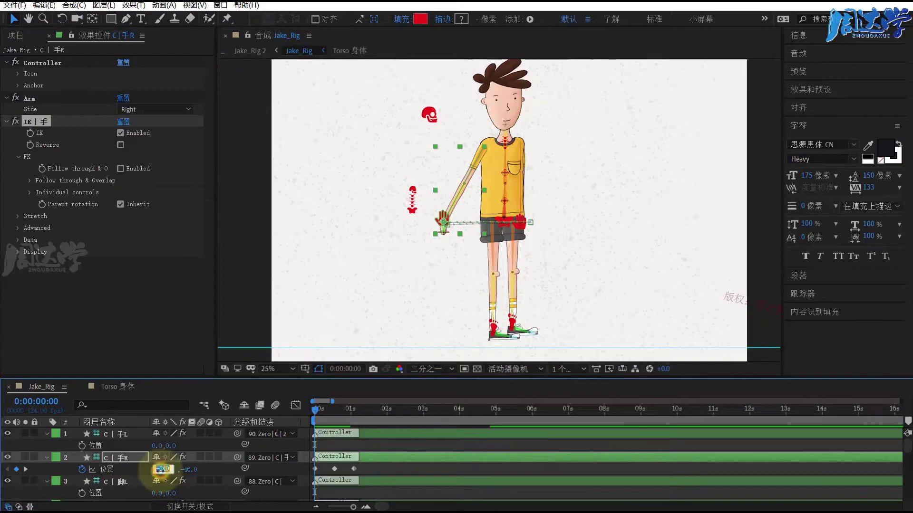
left_click(202, 473)
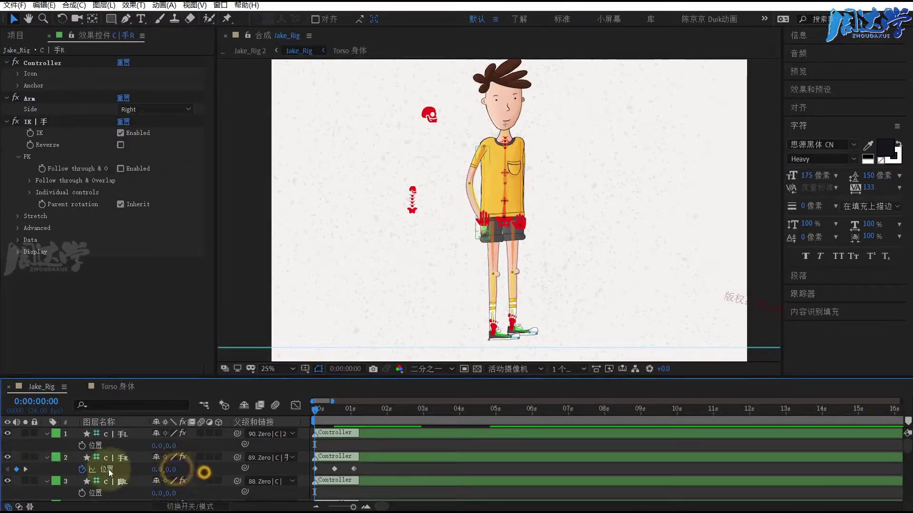
left_click(81, 469)
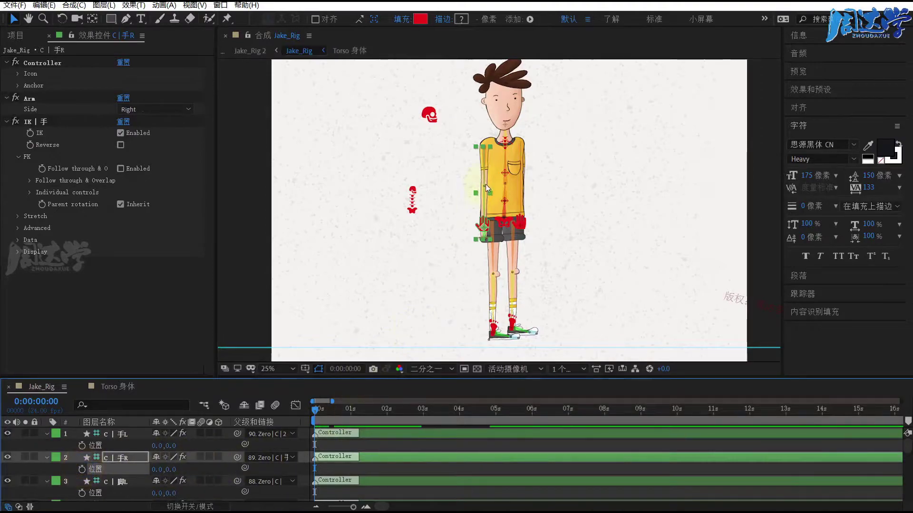
Step: Turn off IK, enable FK follow-through, and expand Follow through & Overlap
left_click(121, 133)
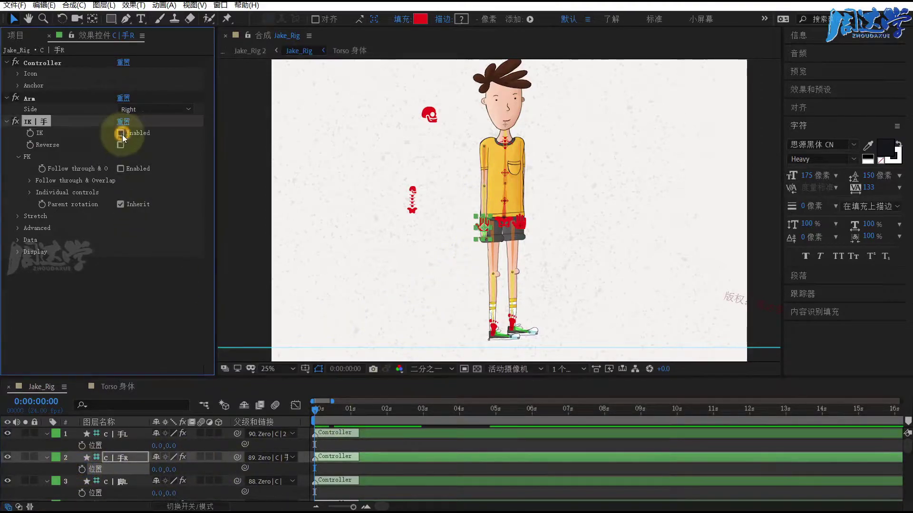
left_click(121, 169)
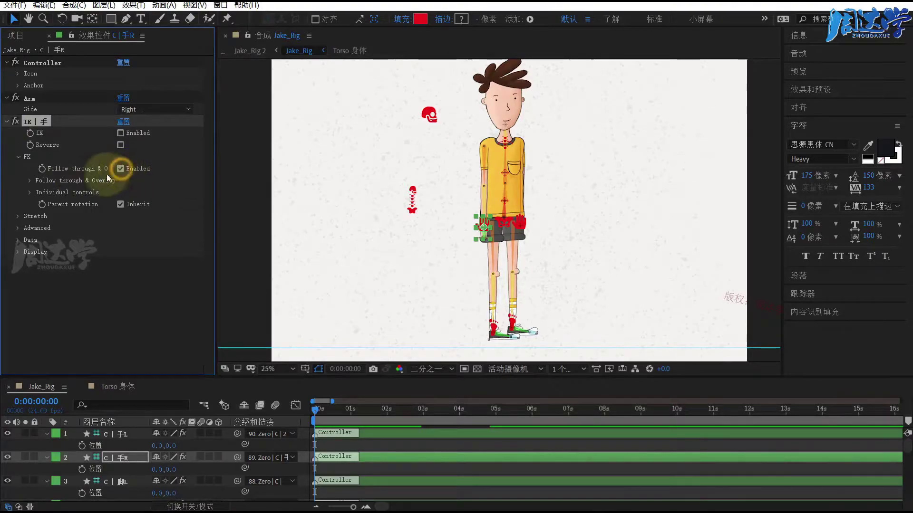
left_click(29, 181)
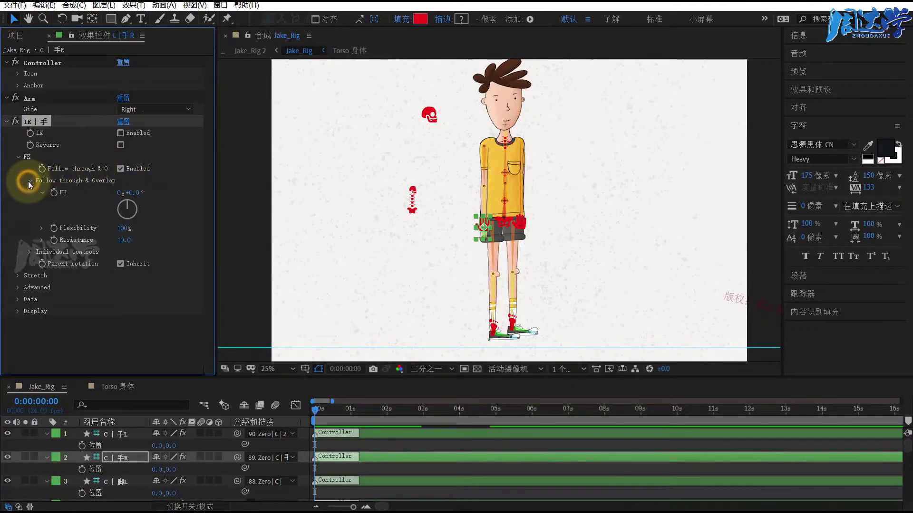
Step: Inspect the Flexibility and Resistance ranges, then reveal the Individual Upper, Lower and Goal controls
left_click(42, 229)
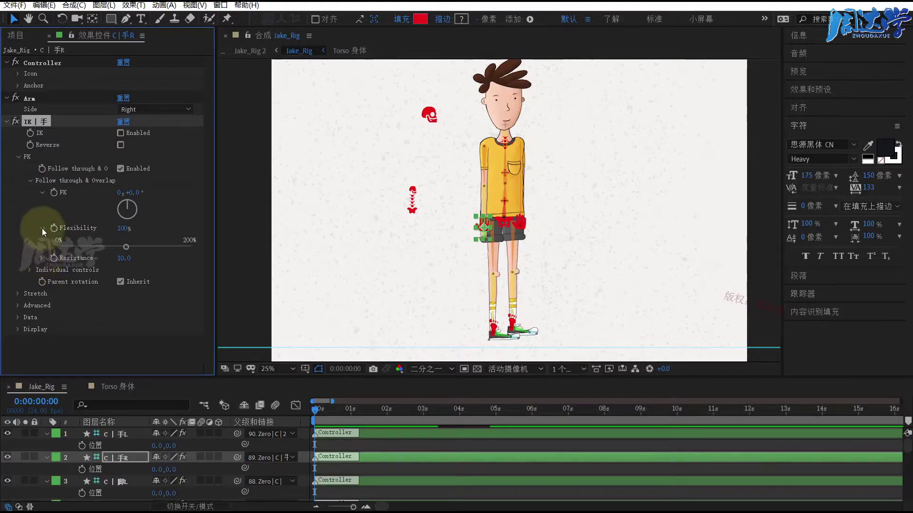
left_click(41, 228)
left_click(42, 240)
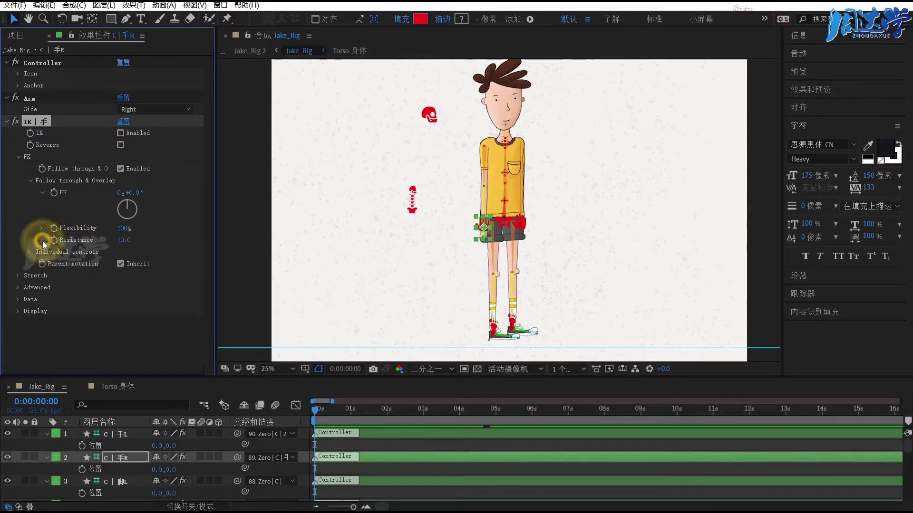
left_click(31, 180)
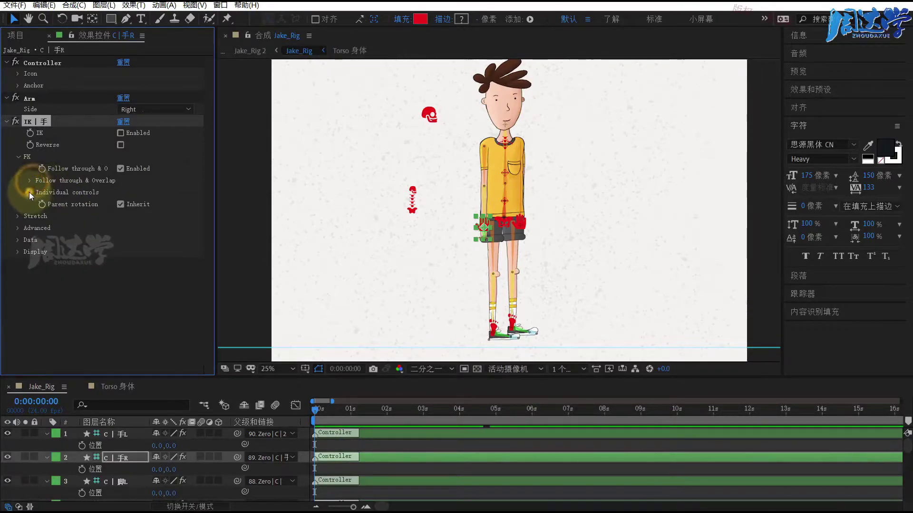
left_click(30, 192)
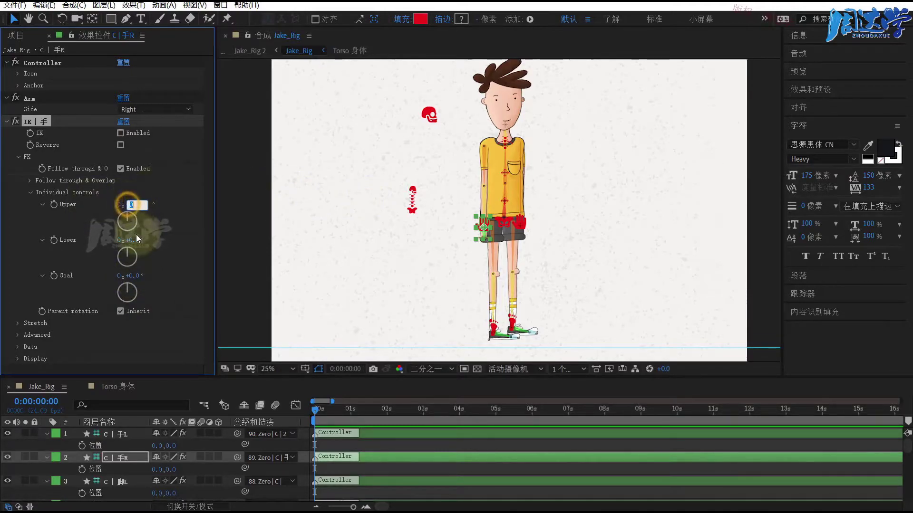
left_click(138, 276)
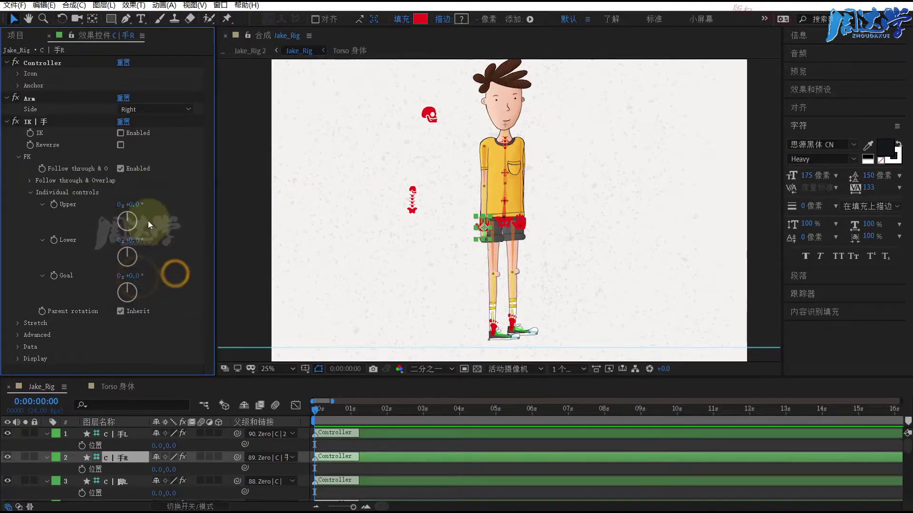
scroll(505, 193, "up", 2)
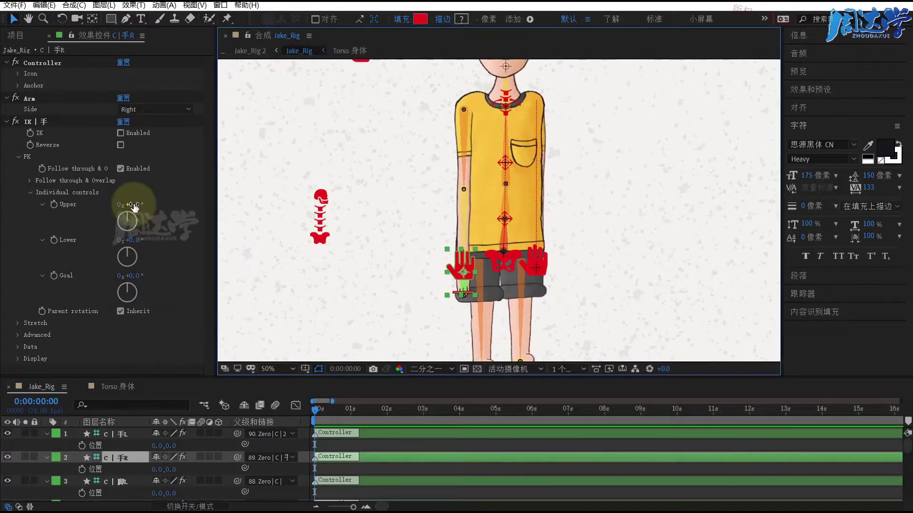
left_click_drag(135, 206, 170, 207)
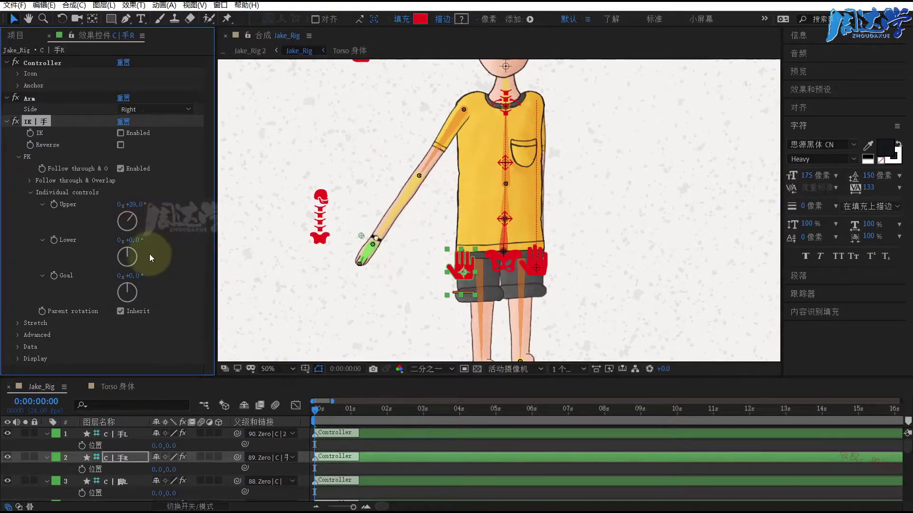
mouse_move(131, 240)
left_mouse_down()
mouse_move(152, 241)
mouse_move(101, 239)
mouse_move(115, 240)
left_mouse_up()
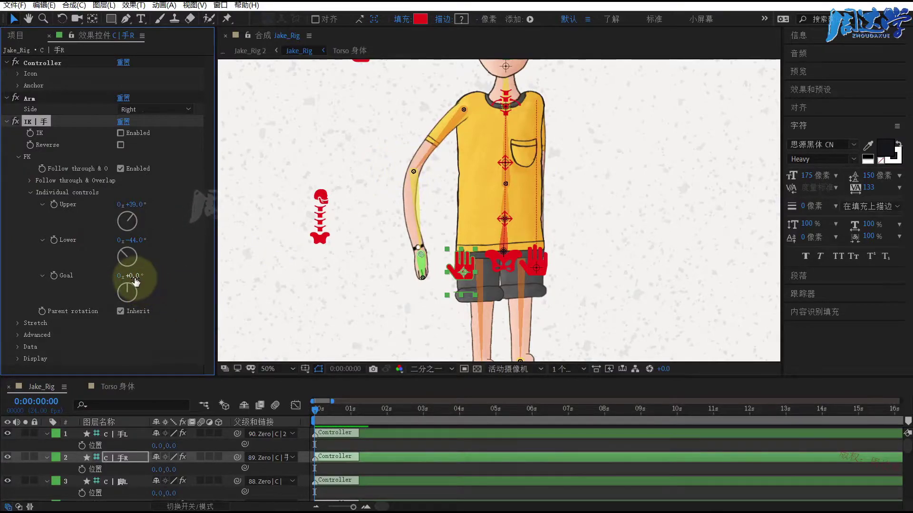
left_click_drag(135, 277, 93, 282)
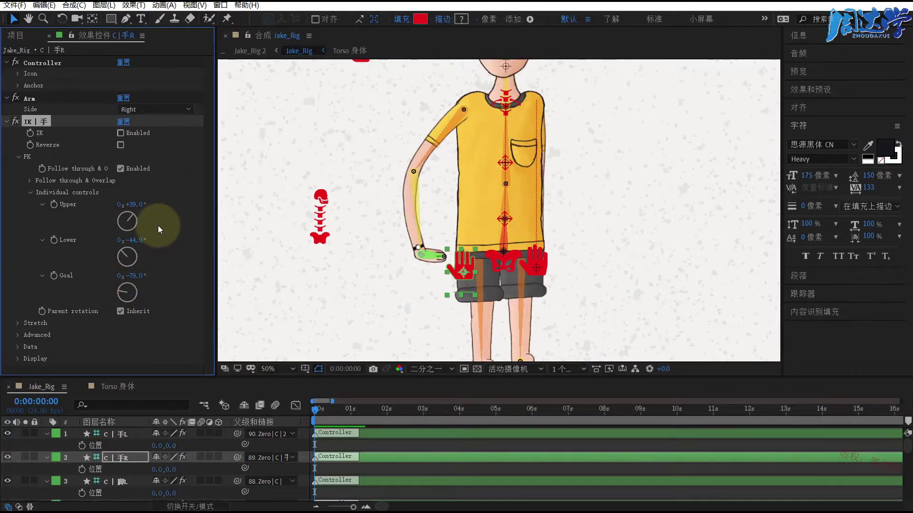
key("ctrl+z")
key("ctrl+z")
key("ctrl+z")
key("ctrl+z")
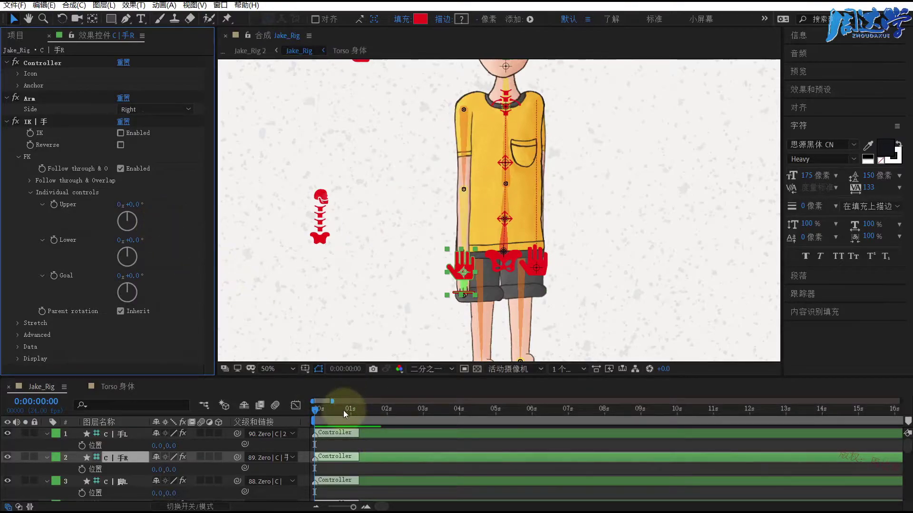
Step: Keyframe the starting pose at 0s: Upper +29°, Lower +8°, Goal -8°
left_click(53, 204)
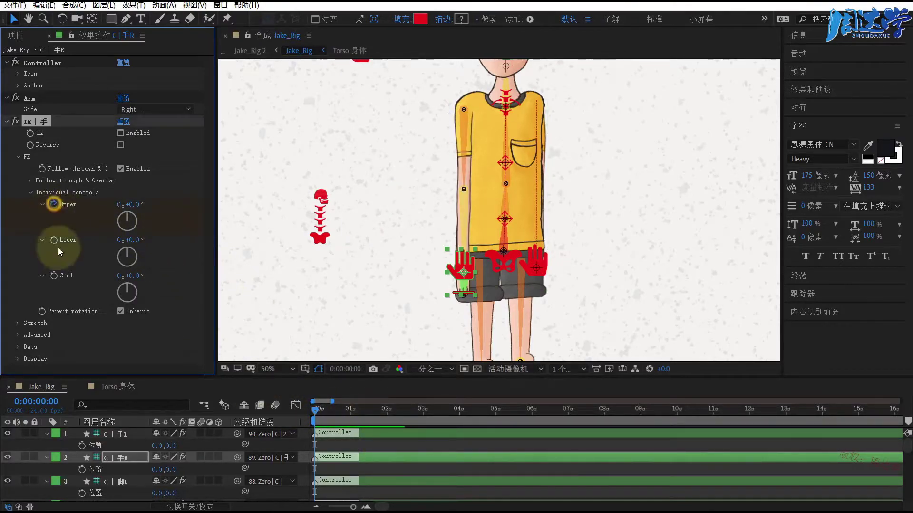
left_click(53, 240)
left_click(53, 275)
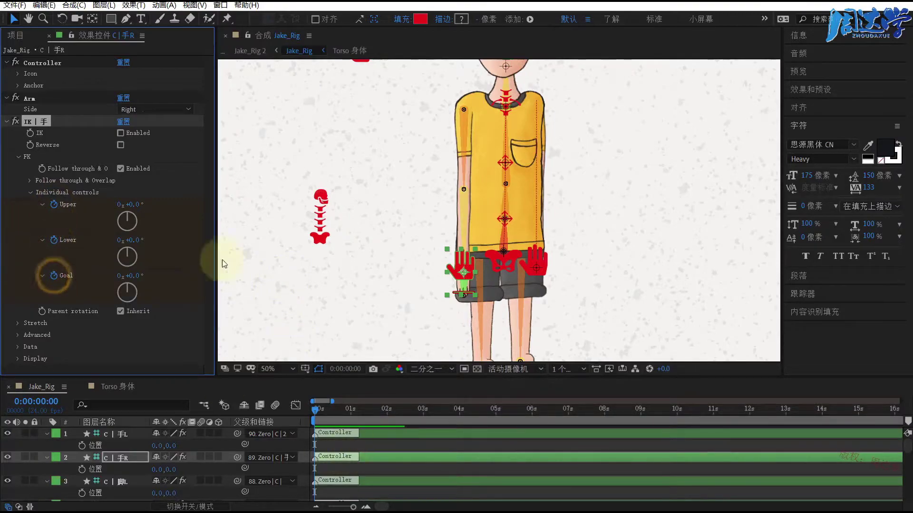
mouse_move(136, 205)
left_mouse_down()
mouse_move(167, 215)
mouse_move(142, 240)
left_mouse_up()
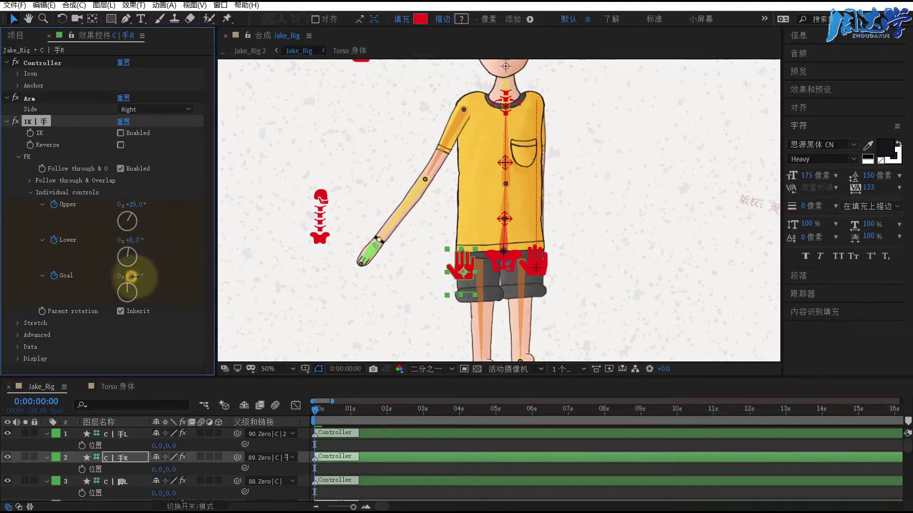
left_click_drag(124, 276, 127, 276)
left_click(316, 409)
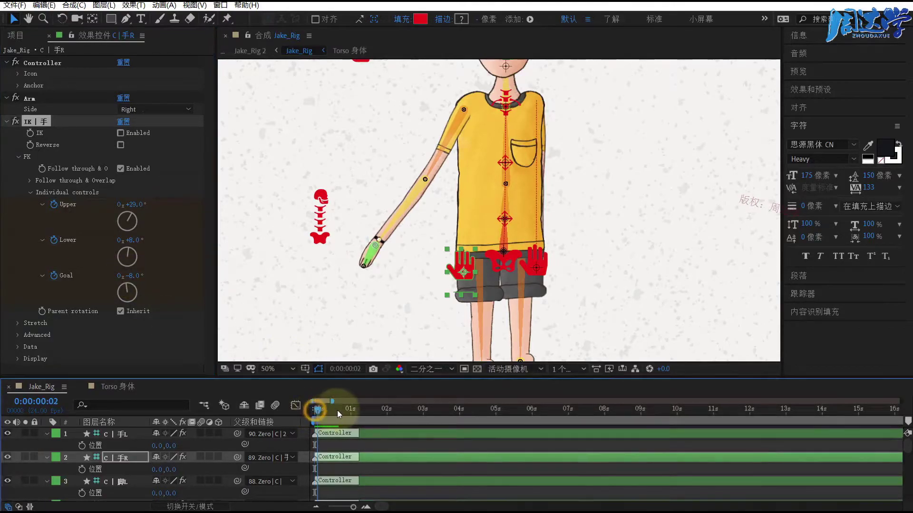
Step: At frame 22, key Upper -36°, Lower -23°, Goal +4°, then scrub to review the swing
left_click(345, 411)
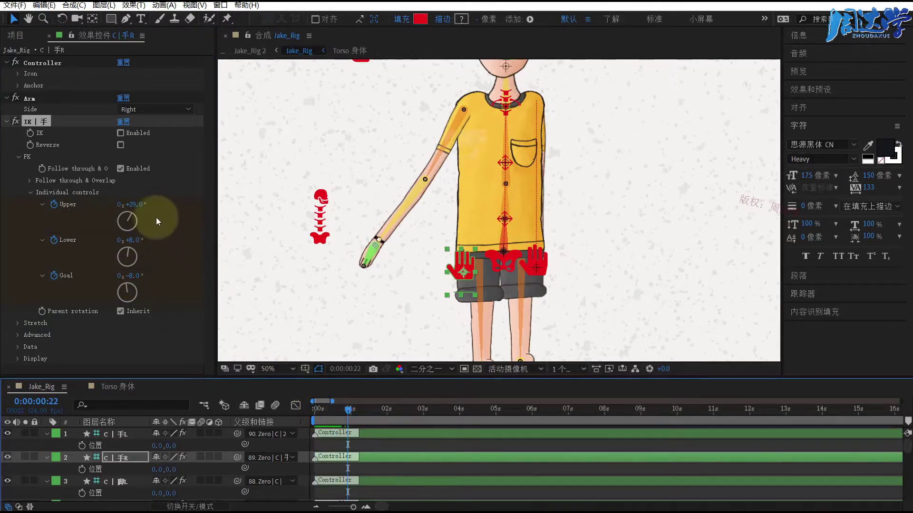
mouse_move(137, 208)
left_mouse_down()
mouse_move(102, 214)
mouse_move(112, 219)
left_mouse_up()
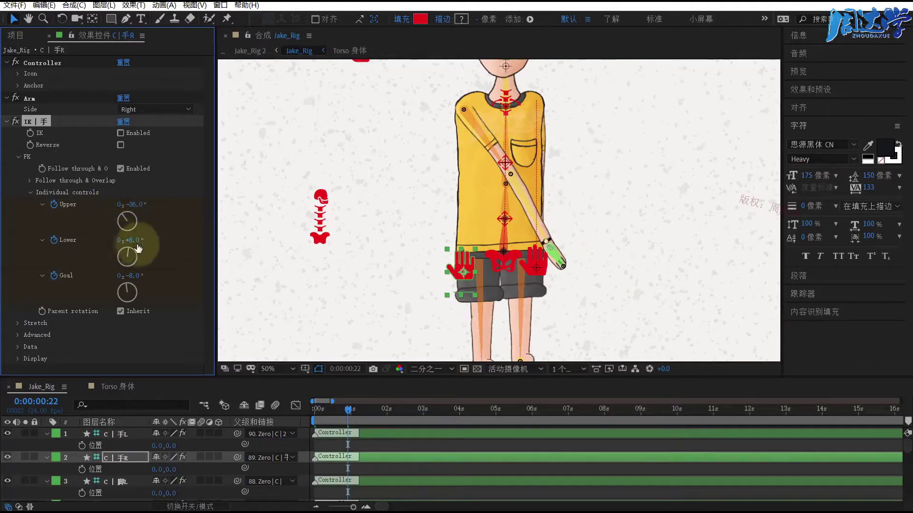
left_click_drag(129, 240, 115, 242)
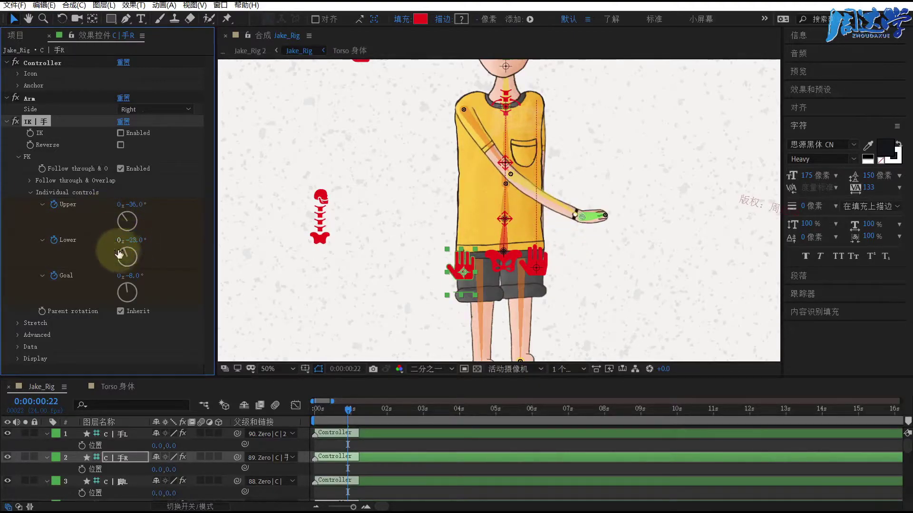
left_click_drag(135, 276, 132, 276)
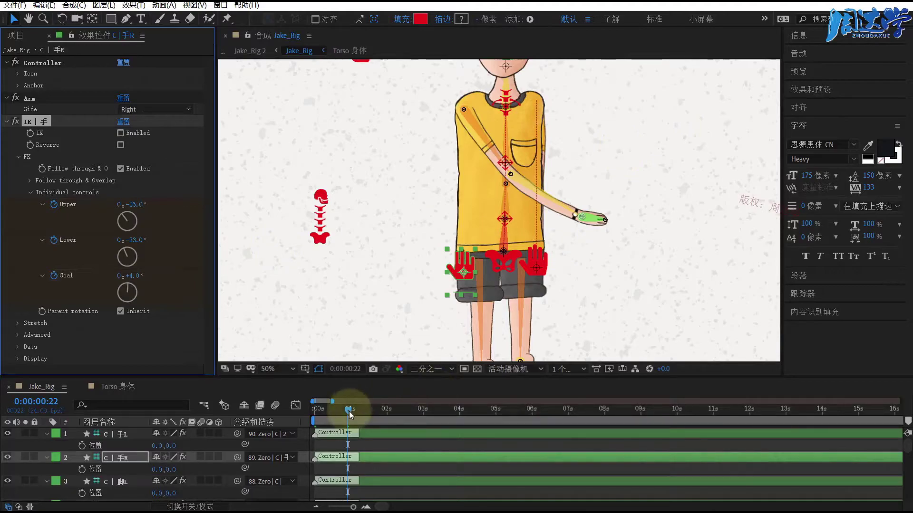
mouse_move(348, 409)
left_mouse_down()
mouse_move(308, 418)
mouse_move(354, 424)
mouse_move(314, 424)
left_mouse_up()
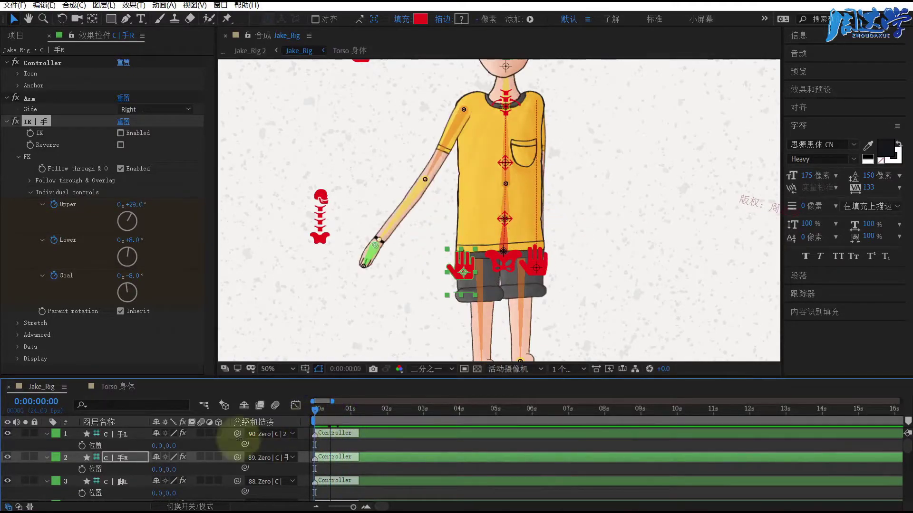
left_click(119, 458)
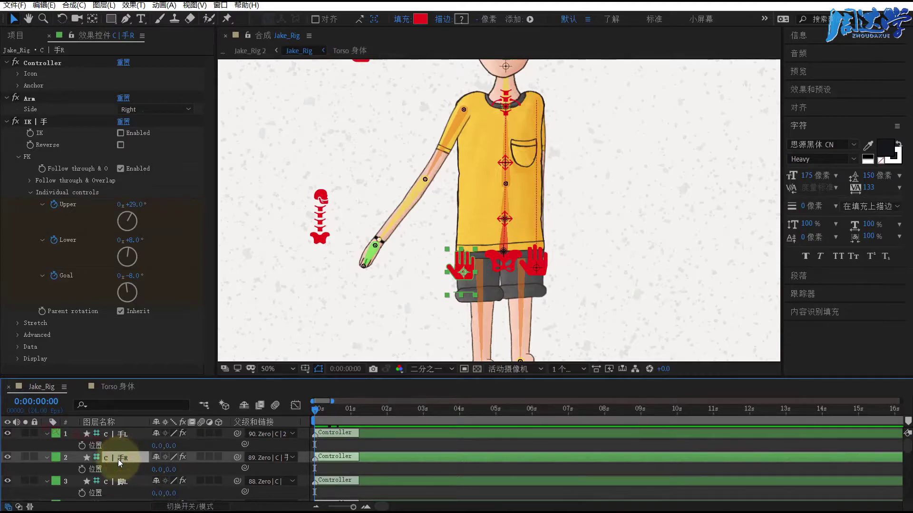
Step: Show the arm's keyframed properties and select the 0s Upper, Lower and Goal keyframes
key("u")
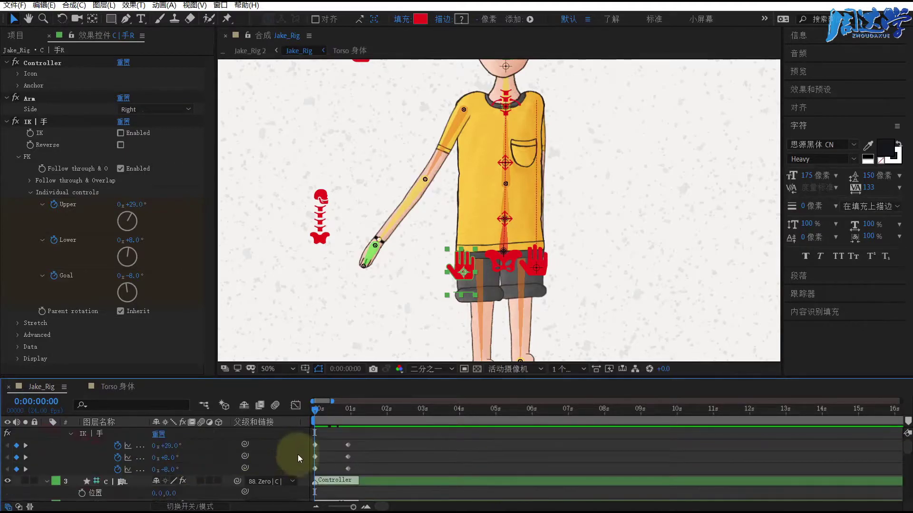
left_click_drag(324, 410, 348, 410)
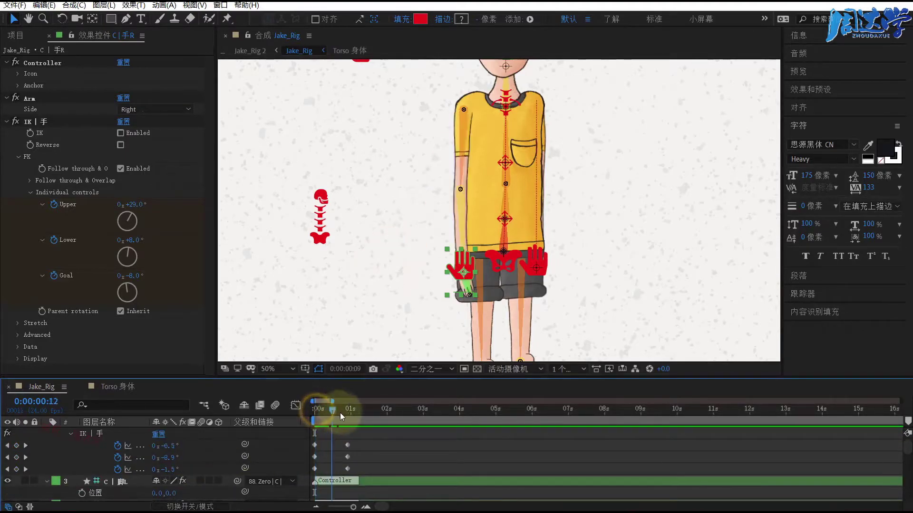
left_click_drag(329, 443, 309, 469)
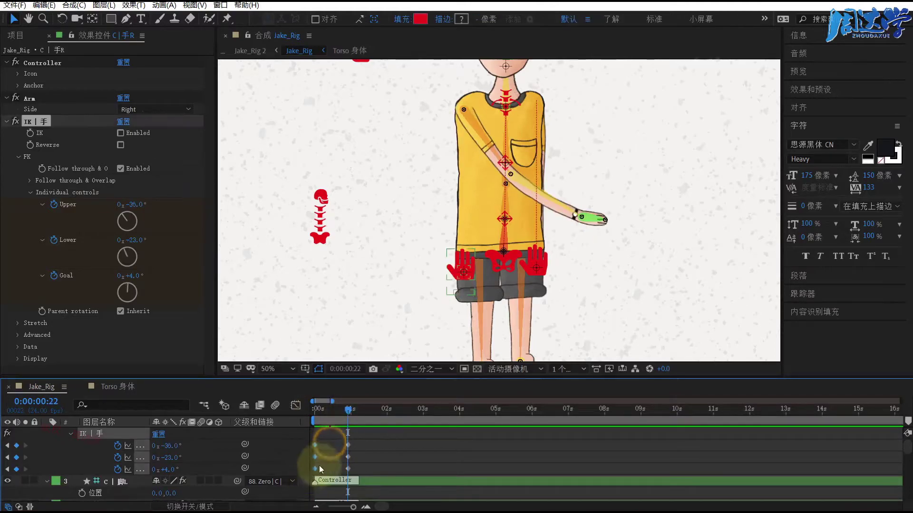
left_click(348, 410)
Step: Paste the starting pose at 2 seconds, then select all nine arm keyframes
left_click_drag(348, 412, 387, 411)
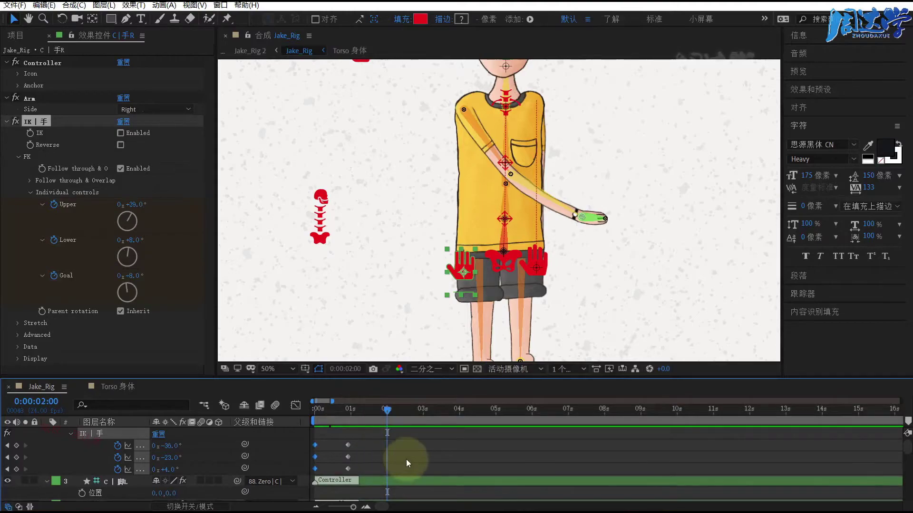
key("ctrl+v")
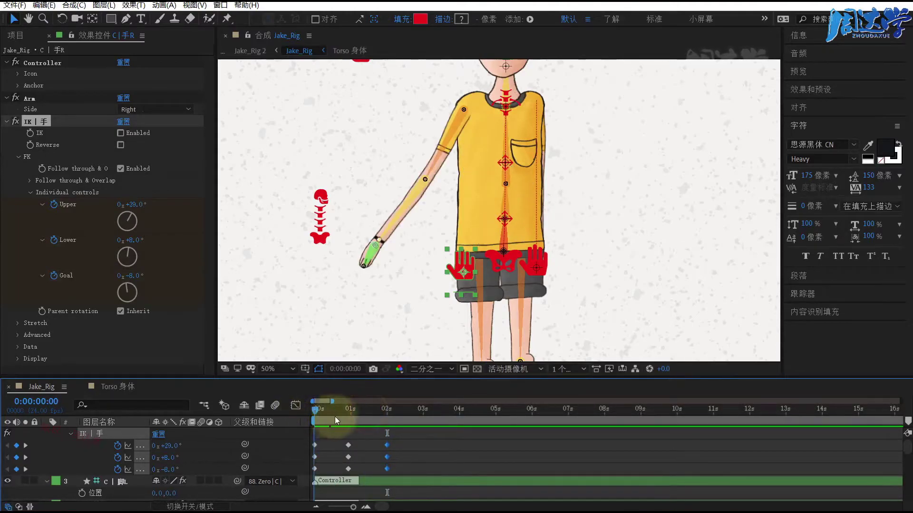
left_click_drag(334, 416, 363, 421)
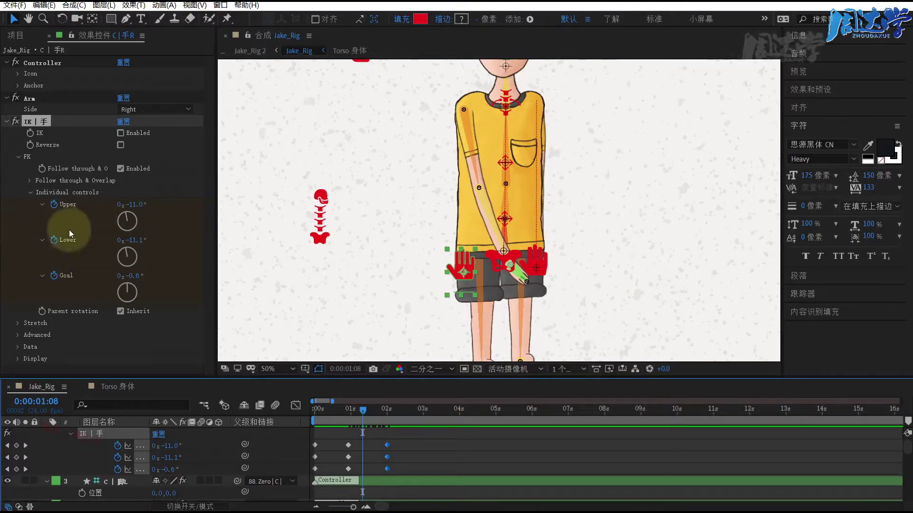
left_click_drag(420, 438, 309, 475)
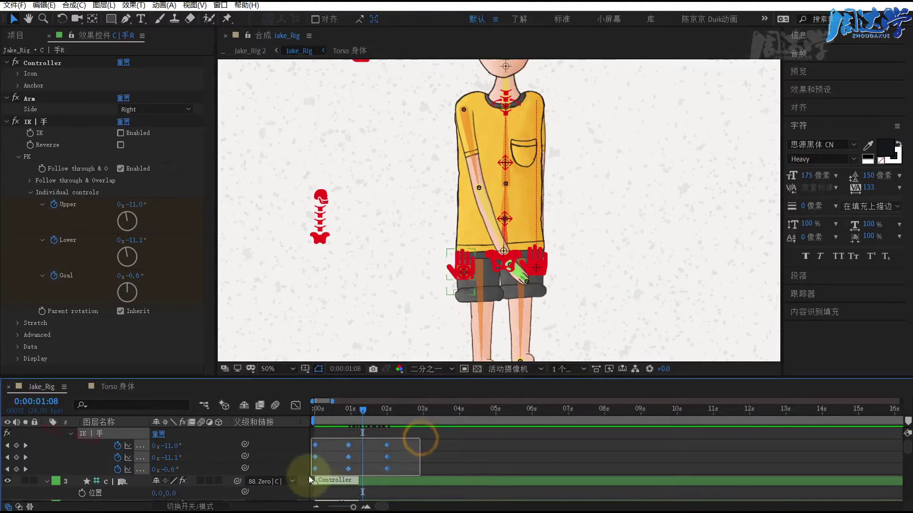
Step: Apply Easy Ease to the selected arm keyframes
left_click(364, 434)
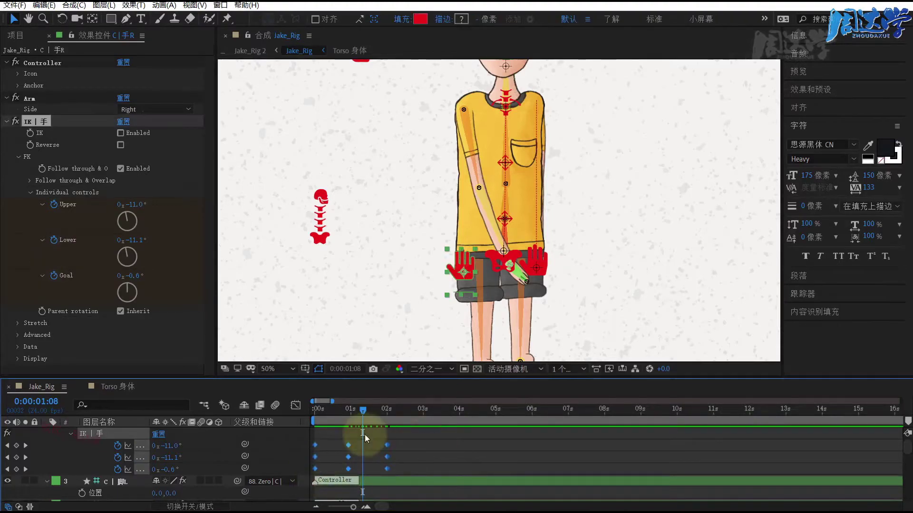
left_click(164, 5)
mouse_move(246, 123)
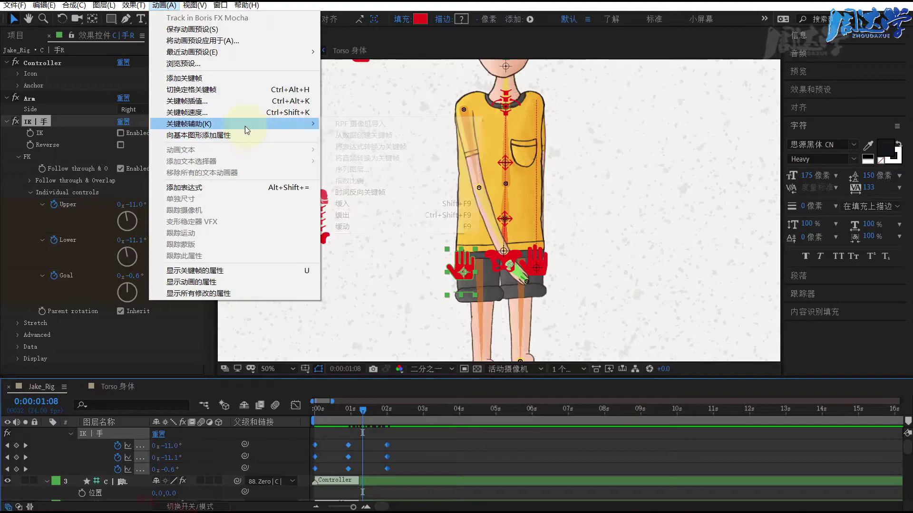
left_click(361, 227)
mouse_move(353, 412)
left_mouse_down()
mouse_move(318, 412)
mouse_move(387, 423)
left_mouse_up()
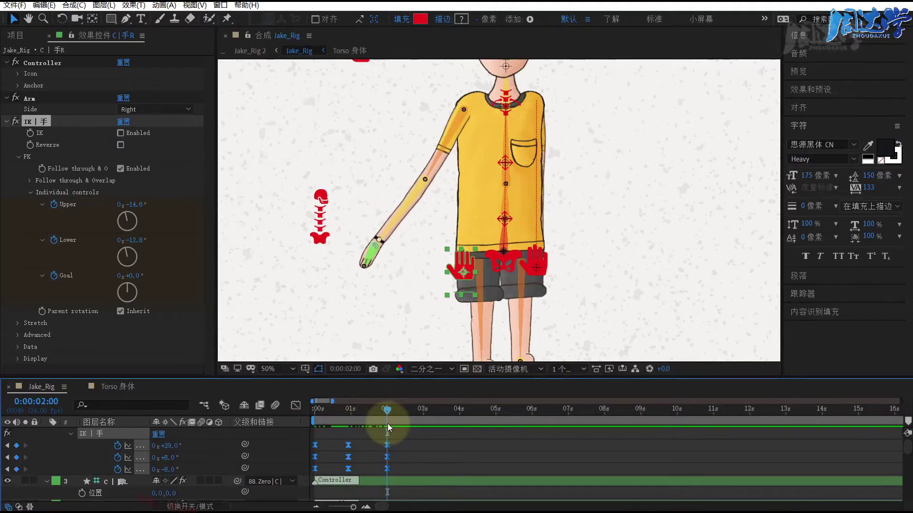
Step: Copy the three rows of arm keyframes, paste them at 2 seconds and preview
left_click(412, 456)
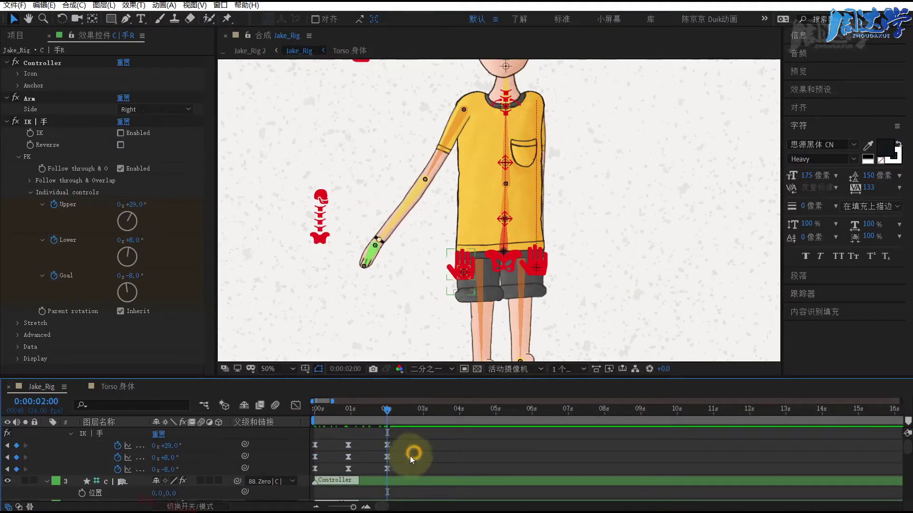
left_click_drag(307, 494, 428, 443)
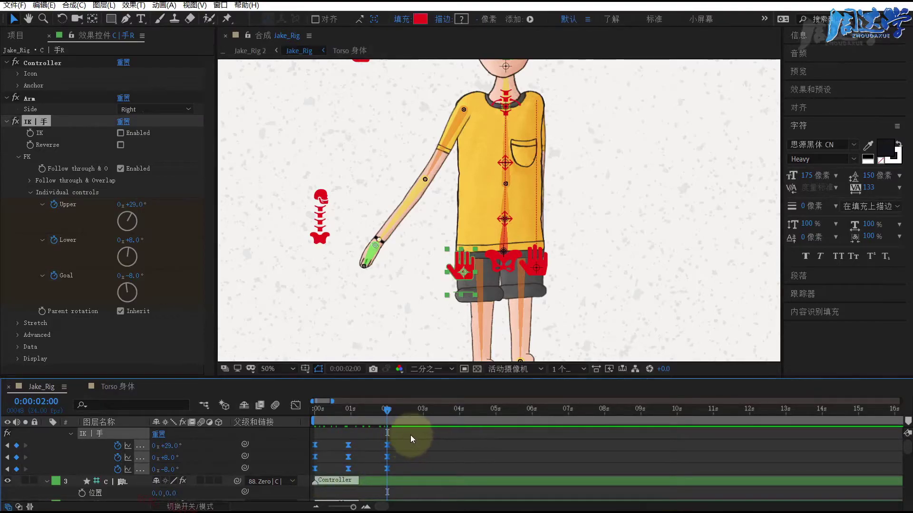
key("ctrl+c")
key("ctrl+v")
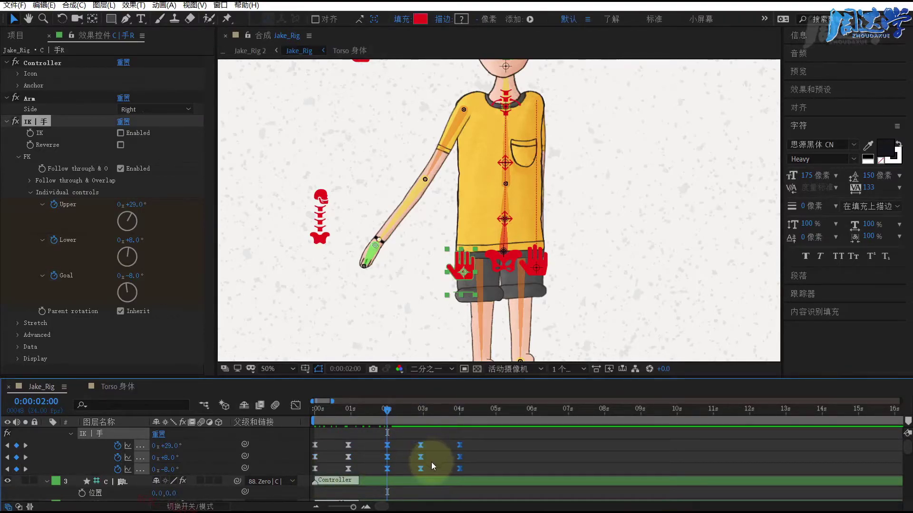
key("space")
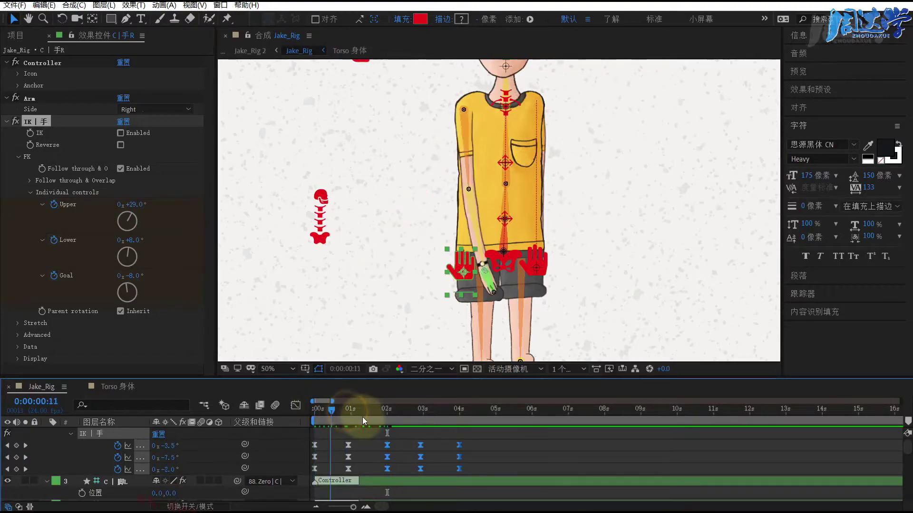
key("space")
left_click_drag(397, 425, 434, 437)
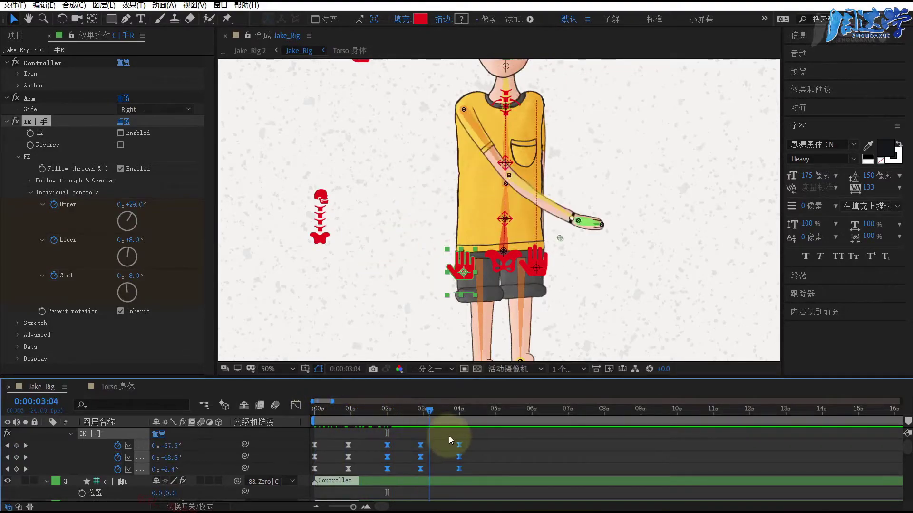
Step: Shift Lower and Goal keys one frame later, Goal one more frame, and preview
left_click_drag(508, 450, 296, 474)
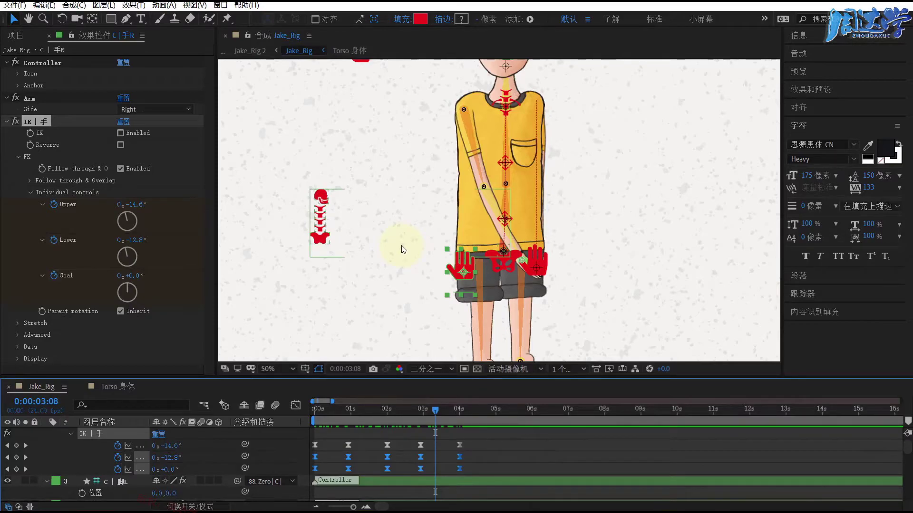
key("alt+Right")
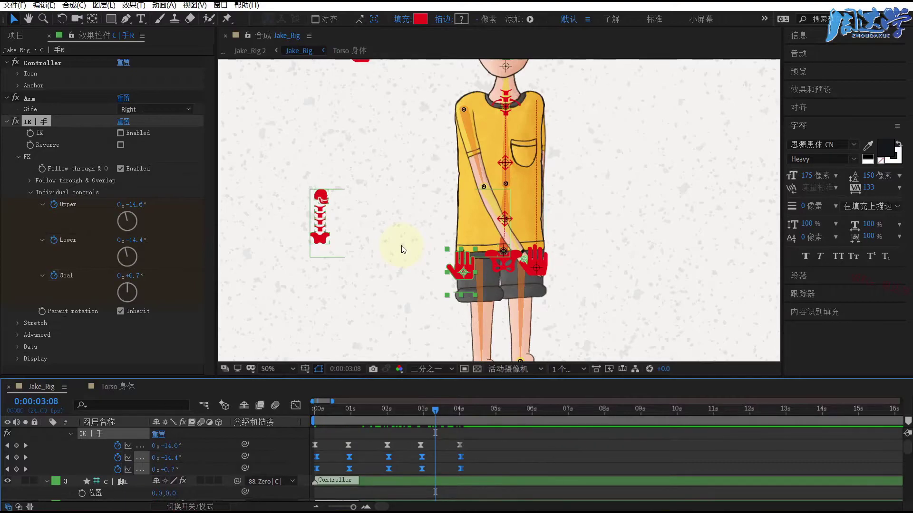
left_click(474, 452)
left_click_drag(475, 467, 294, 478)
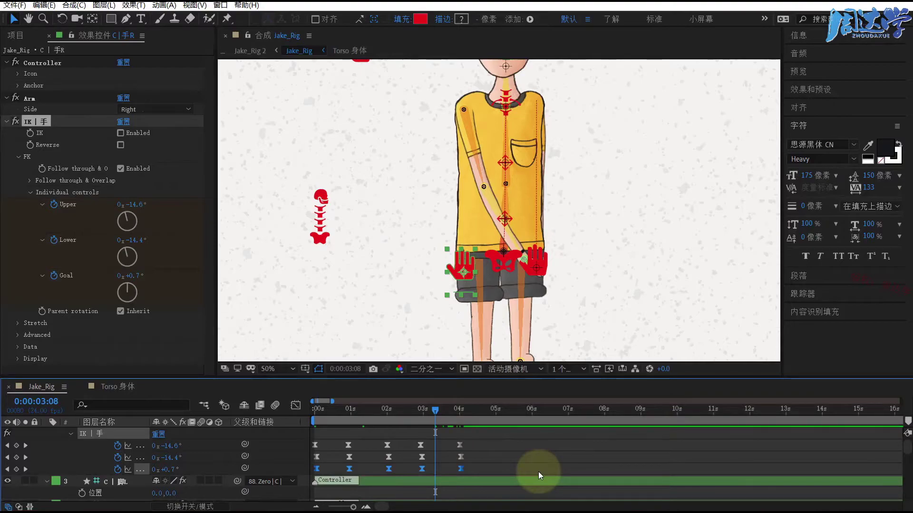
key("alt+Right")
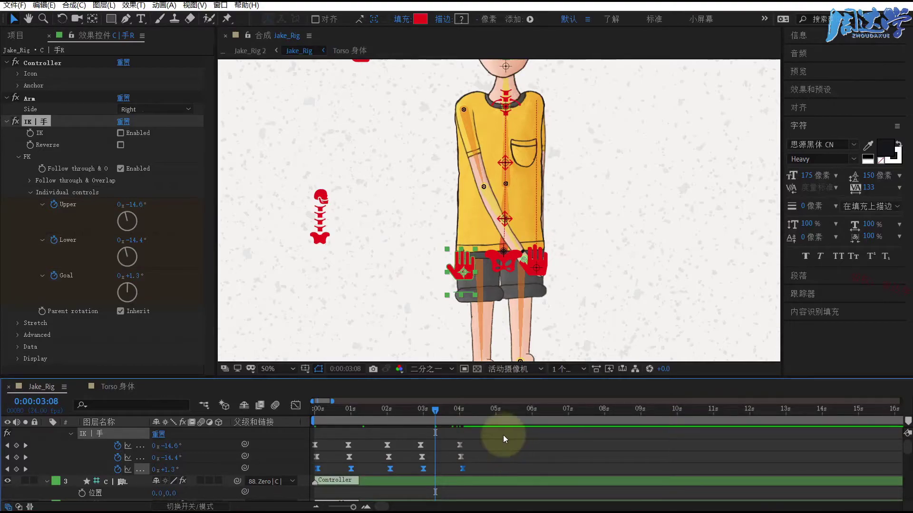
key("space")
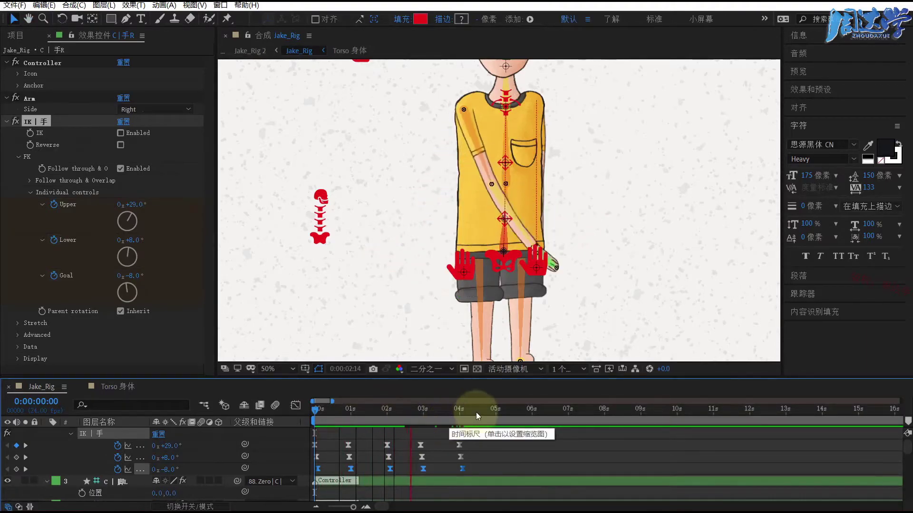
Step: Replay the arm swing preview, then return to the start of the timeline
left_click(450, 412)
key("space")
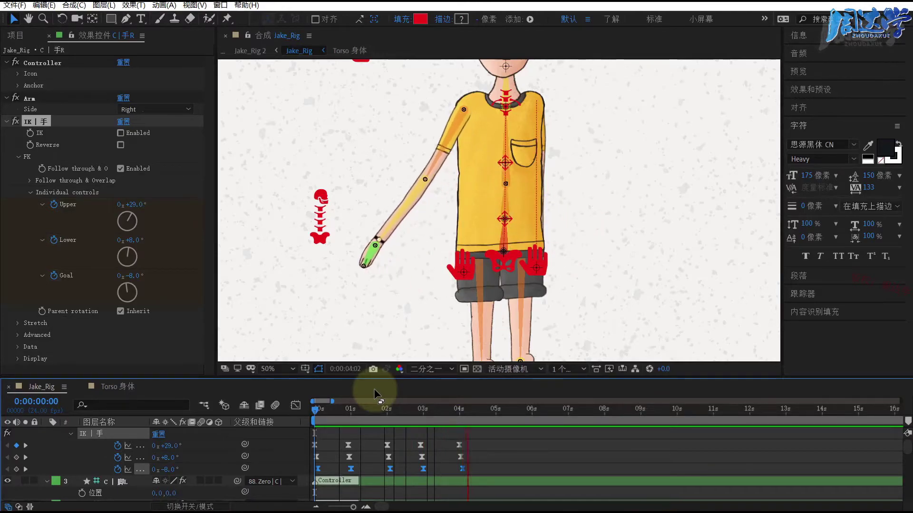
left_click(459, 408)
left_click(341, 412)
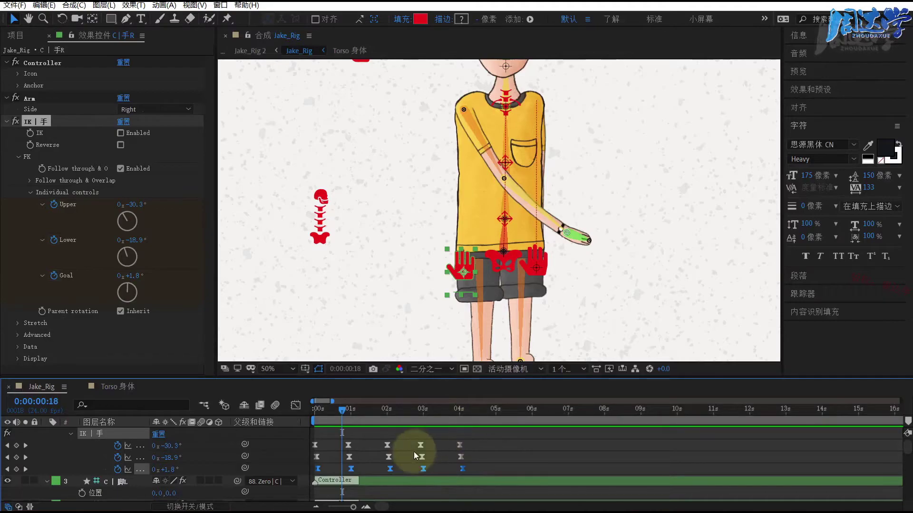
left_click(306, 412)
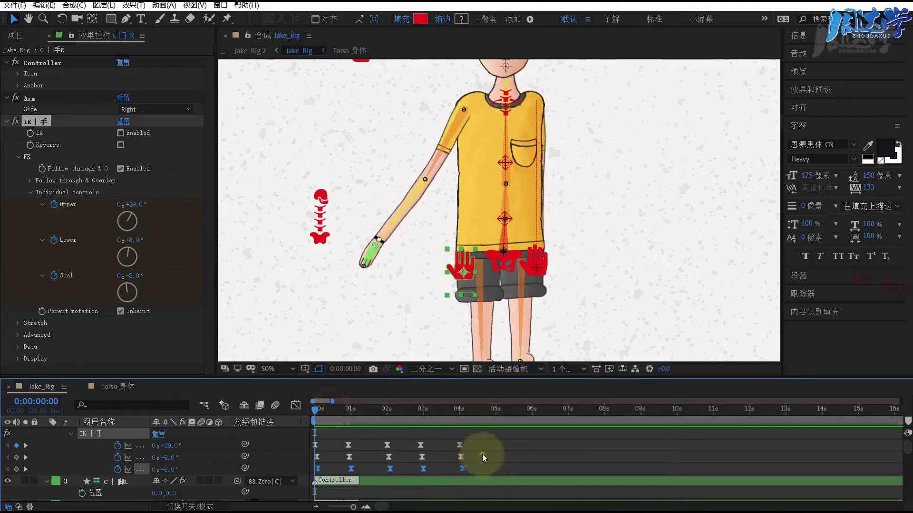
Step: Delete the Lower and Goal keyframes and clear all Upper keyframes via its stopwatch
left_click_drag(482, 454, 293, 473)
key("Delete")
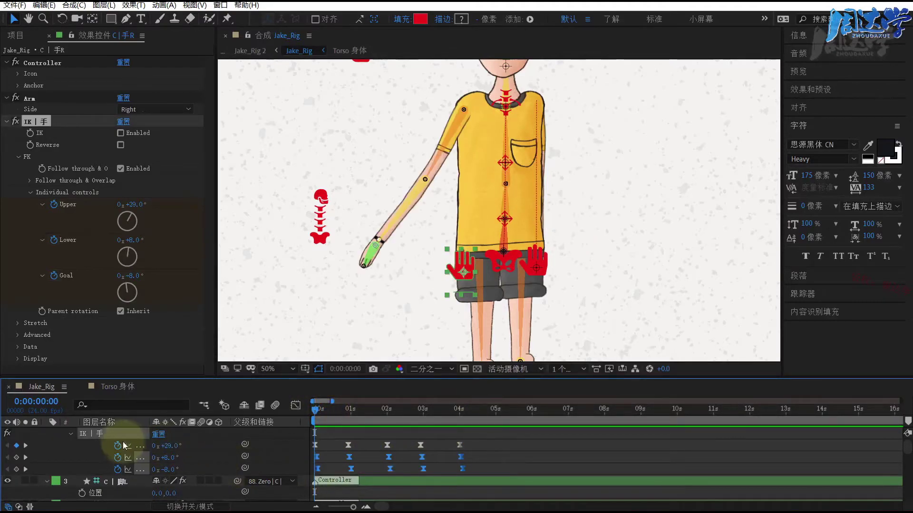
left_click(117, 446)
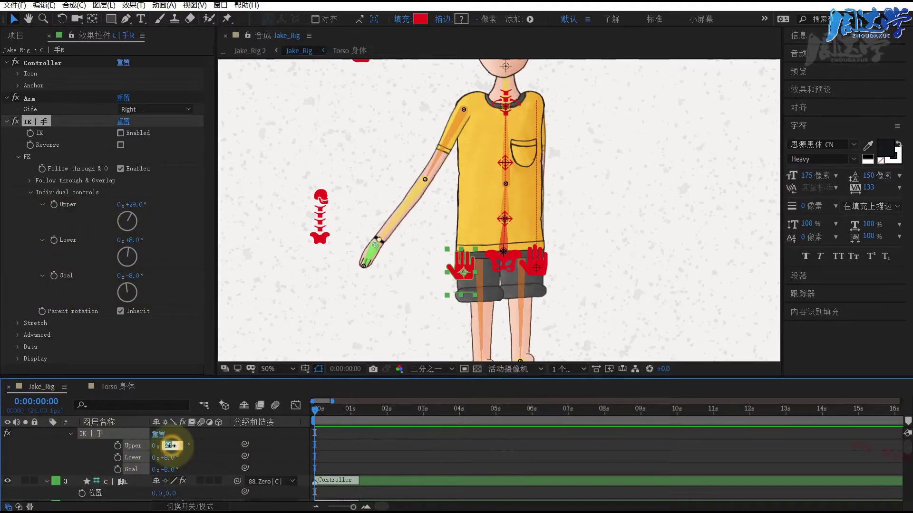
Step: Set the Upper, Lower and Goal rotations to 0°
type("0")
key("Tab")
type("0")
key("Tab")
type("0")
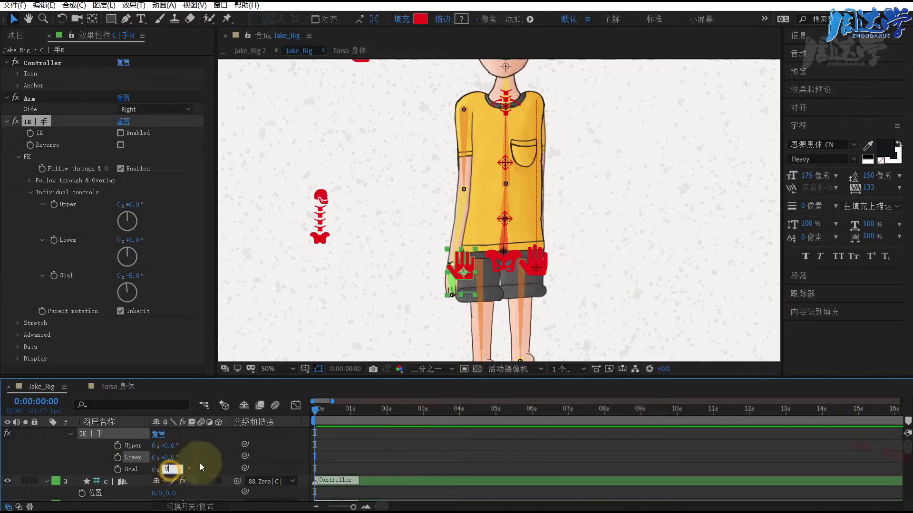
key("Return")
Step: Expand Follow through & Overlap and keyframe the FK rotation at 0:00:00:00
left_click(30, 180)
scroll(174, 233, "down", 2)
scroll(118, 280, "up", 2)
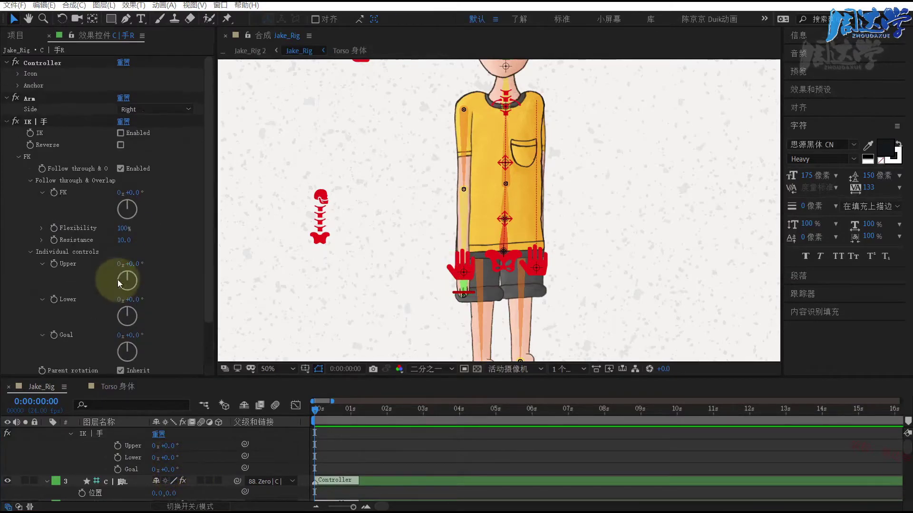
left_click(29, 252)
left_click(43, 193)
left_click(42, 192)
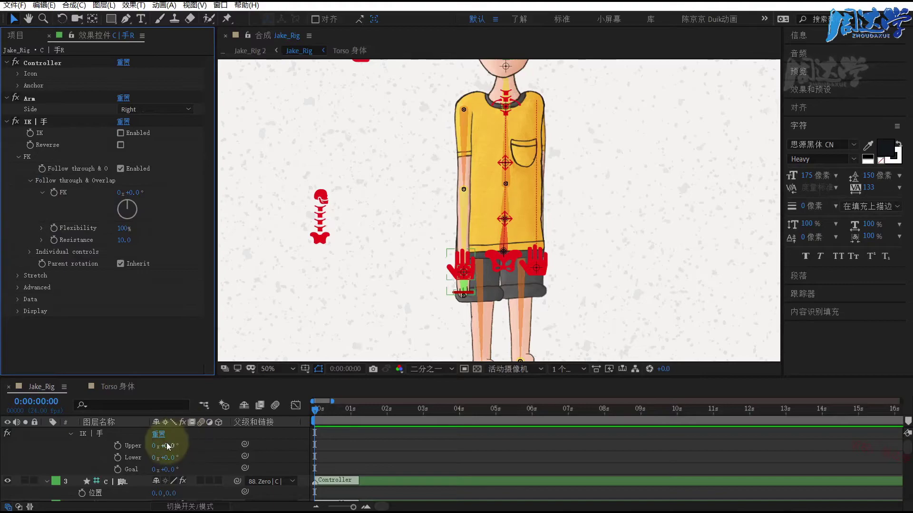
left_click(80, 452)
left_click(92, 433)
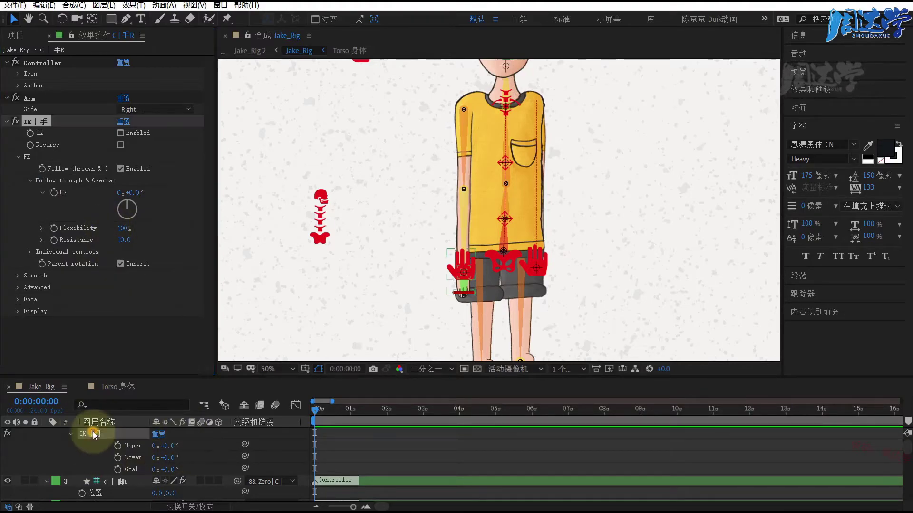
left_click(55, 193)
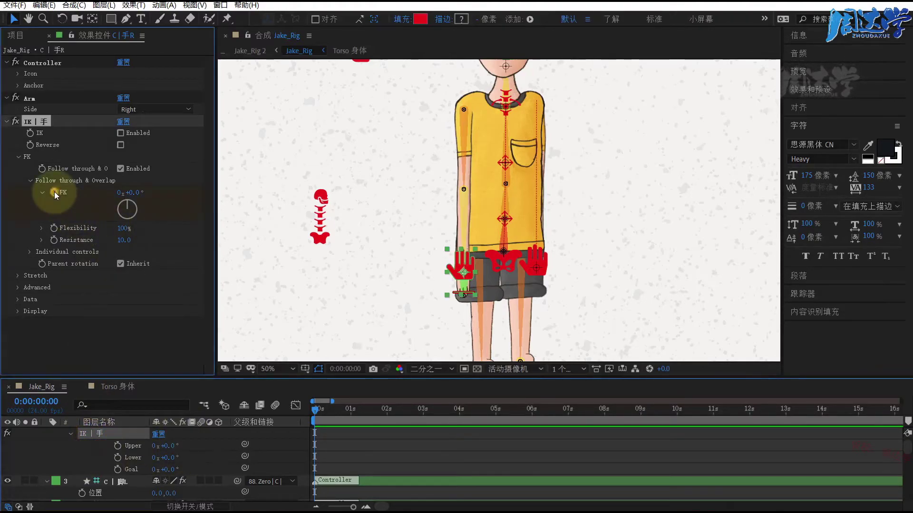
left_click_drag(134, 438, 100, 436)
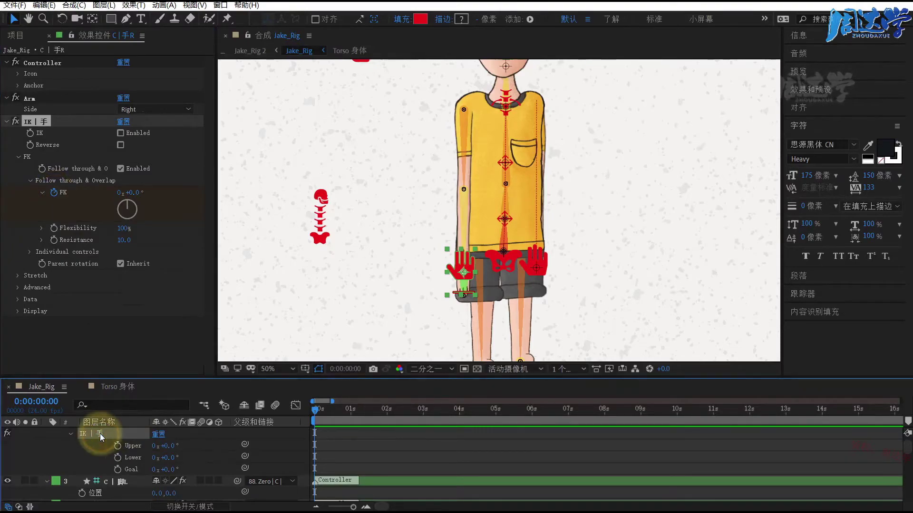
key("u")
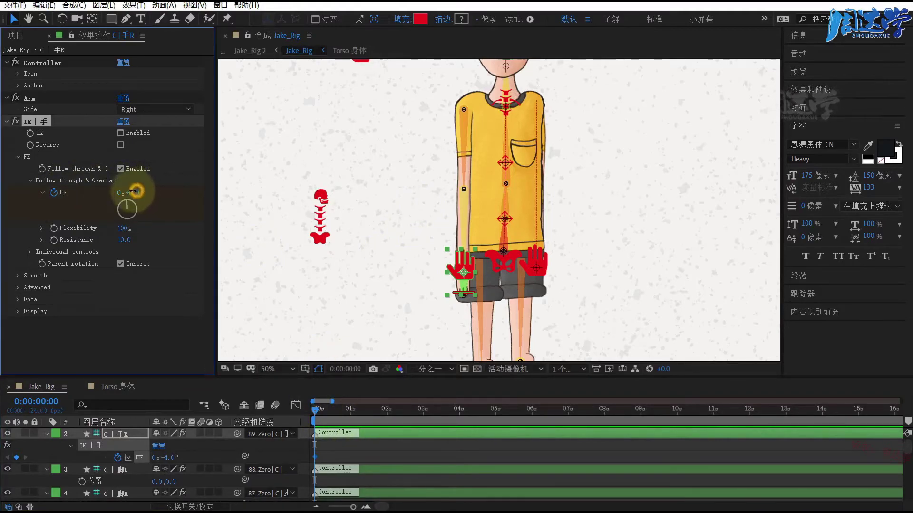
Step: Rotate the FK follow-through to -12.0° and restore Flexibility to 100%
mouse_move(136, 192)
left_mouse_down()
mouse_move(123, 192)
mouse_move(176, 200)
mouse_move(162, 201)
mouse_move(158, 243)
left_mouse_up()
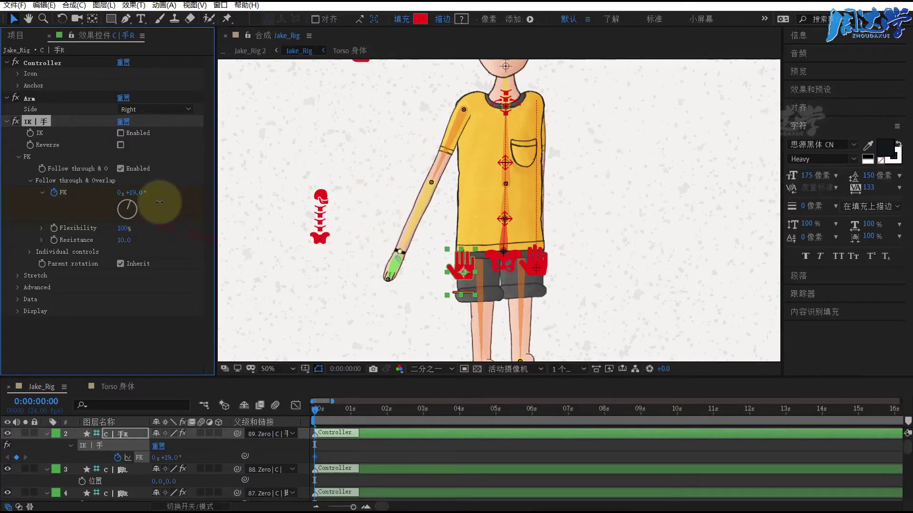
left_click(123, 229)
key("Tab")
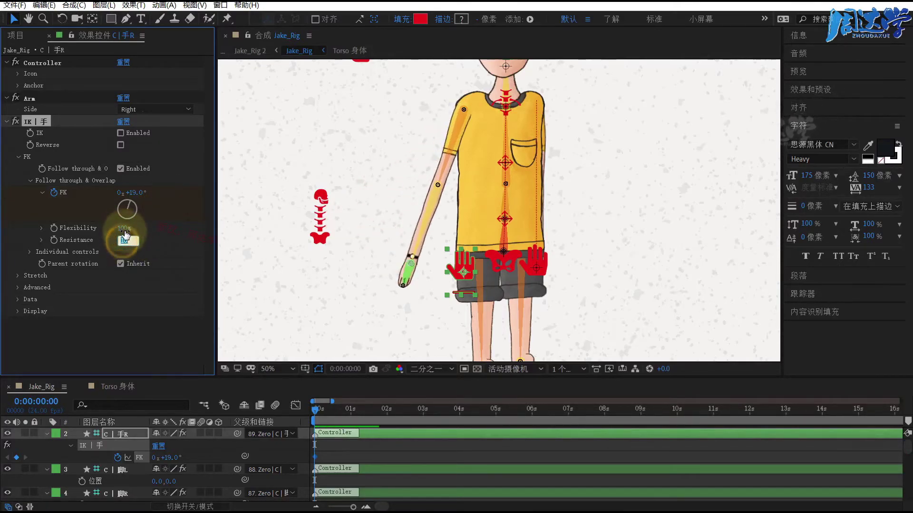
left_click(152, 219)
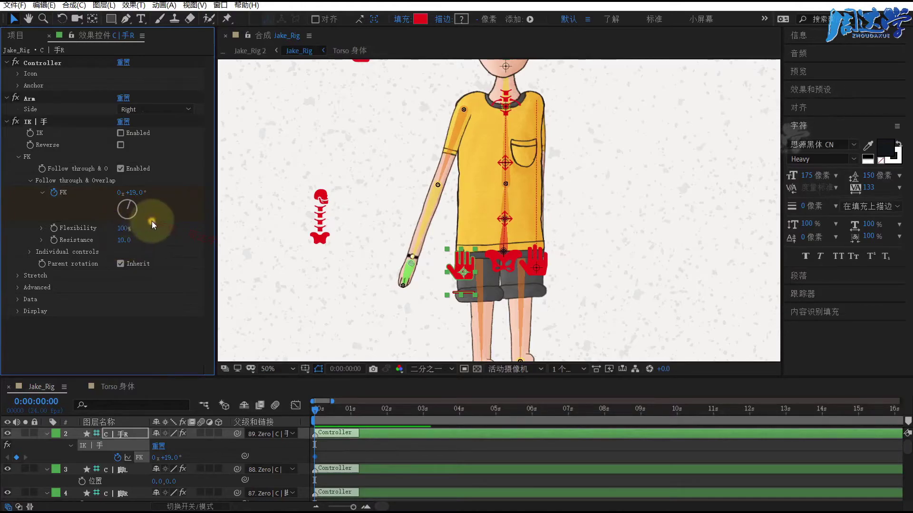
left_click(122, 228)
mouse_move(124, 228)
left_mouse_down()
mouse_move(90, 236)
mouse_move(191, 230)
left_mouse_up()
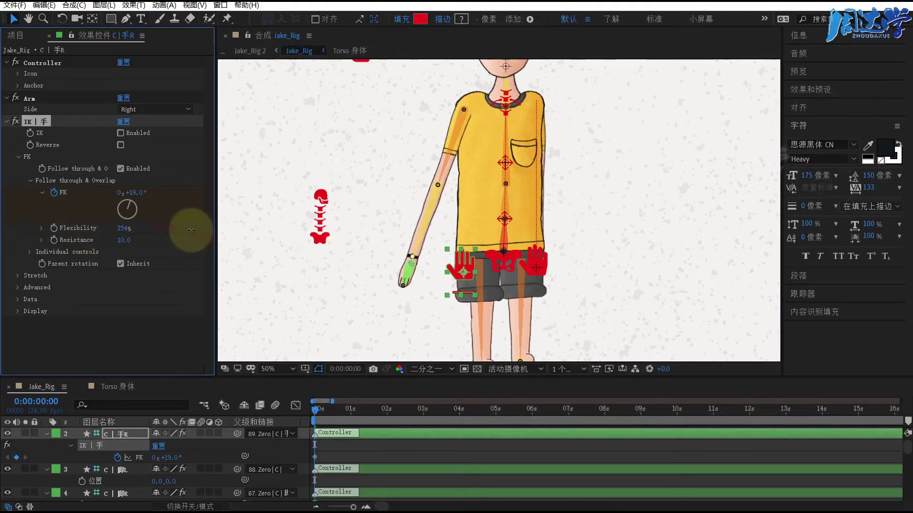
type("100")
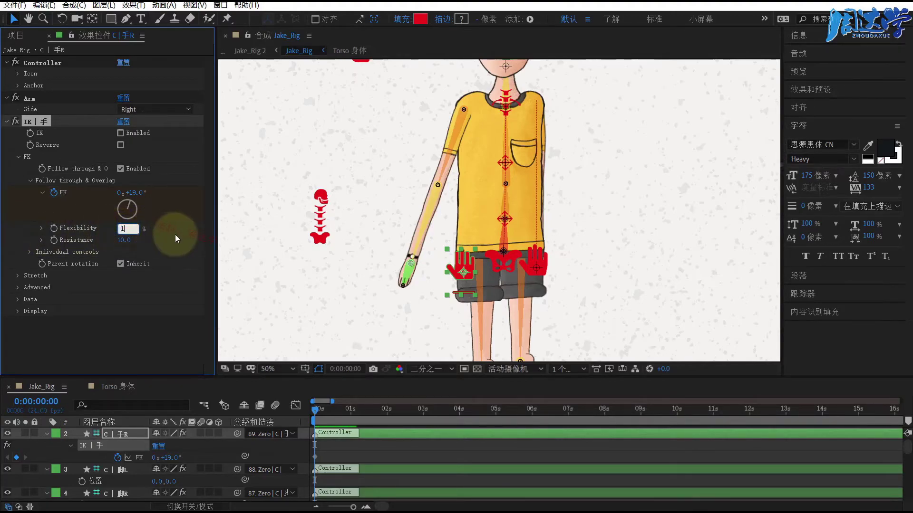
left_click(163, 226)
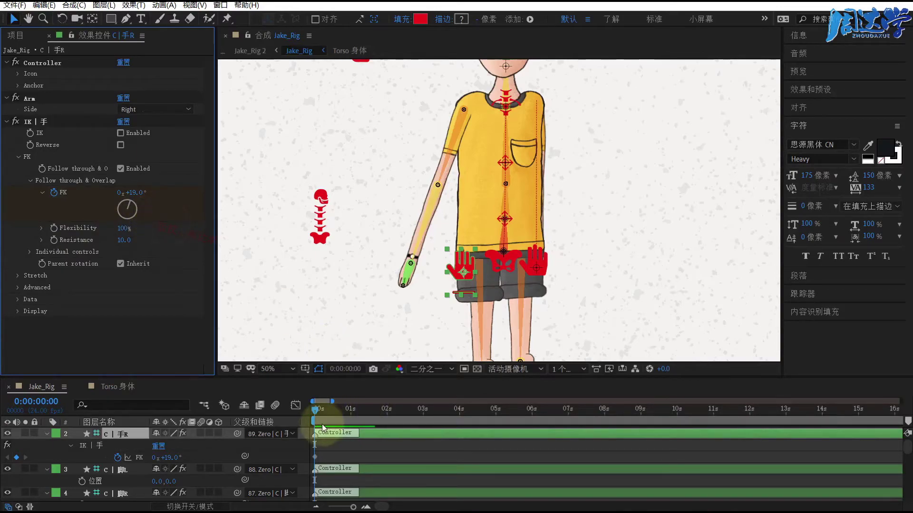
Step: Key the arm rotated up at 20 frames and paste the starting pose at 1:03
left_click_drag(315, 411, 349, 412)
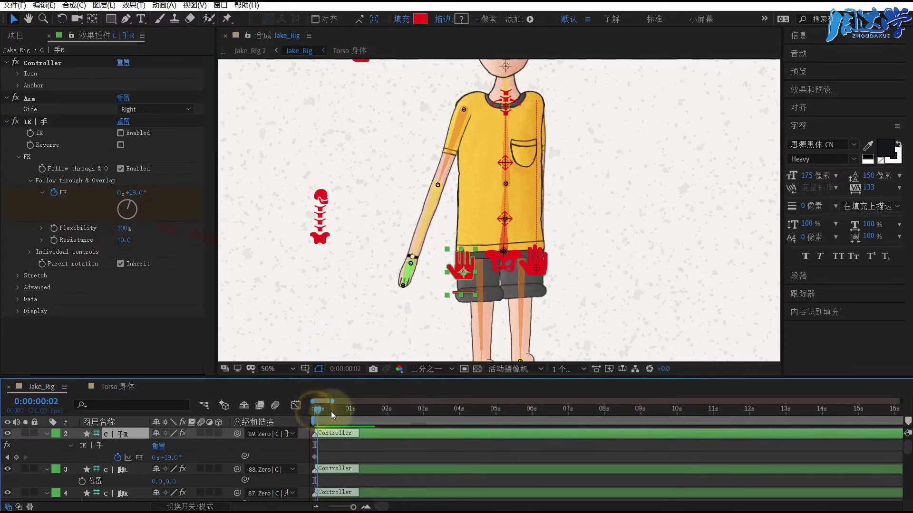
mouse_move(130, 196)
left_mouse_down()
mouse_move(138, 201)
mouse_move(106, 200)
left_mouse_up()
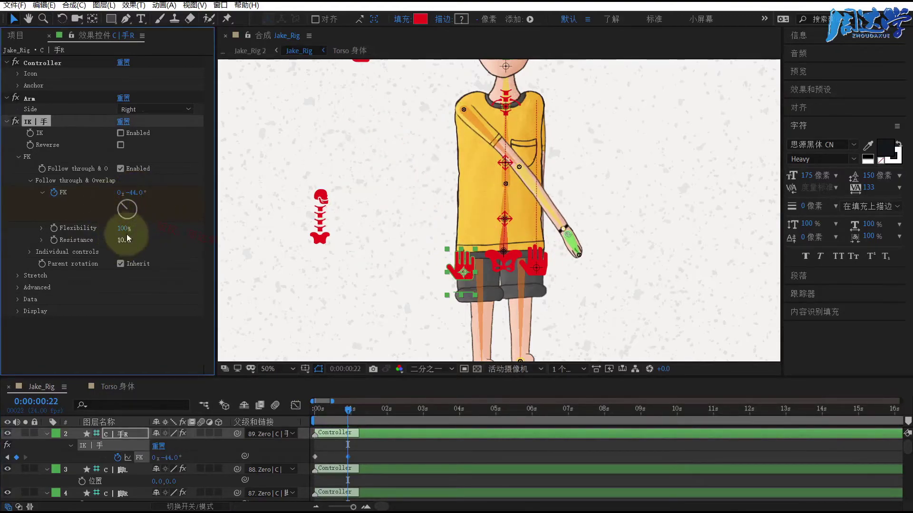
left_click(315, 457)
left_click(355, 409)
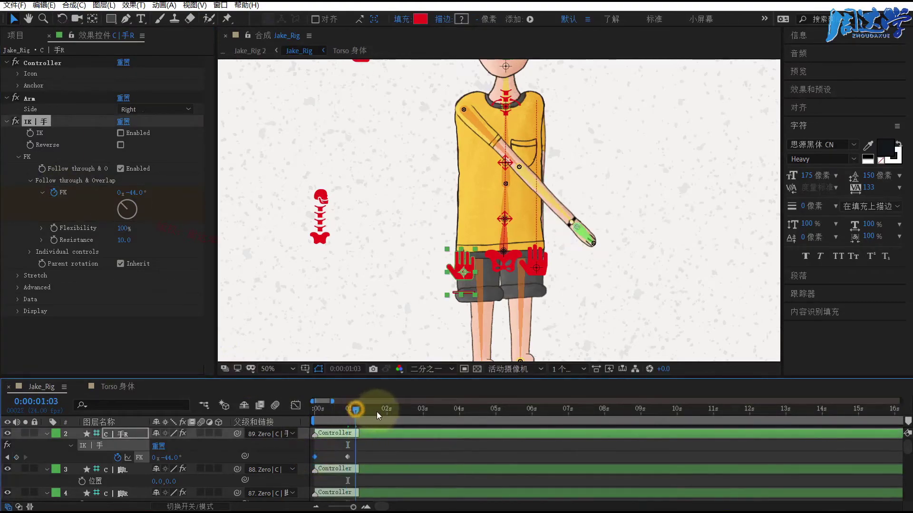
key("ctrl+v")
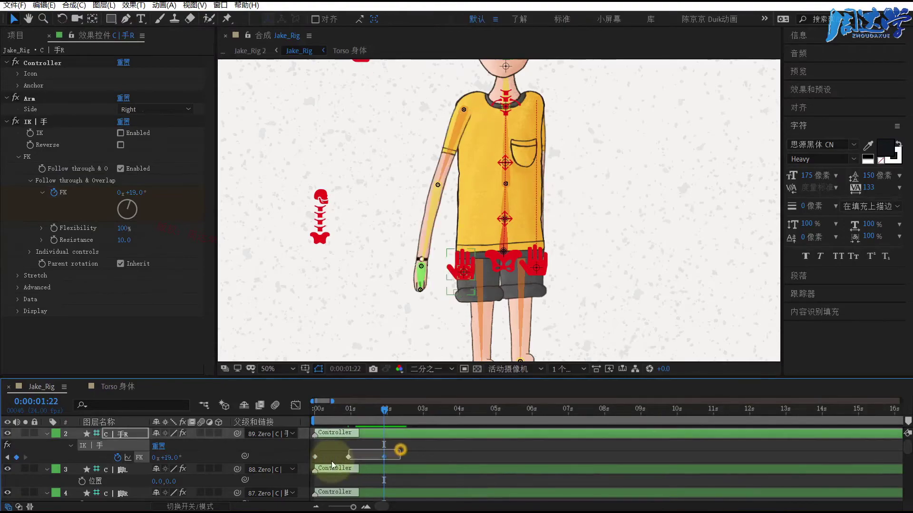
Step: Paste the three FK keyframes to repeat the swing, then preview it
left_click_drag(396, 458, 310, 462)
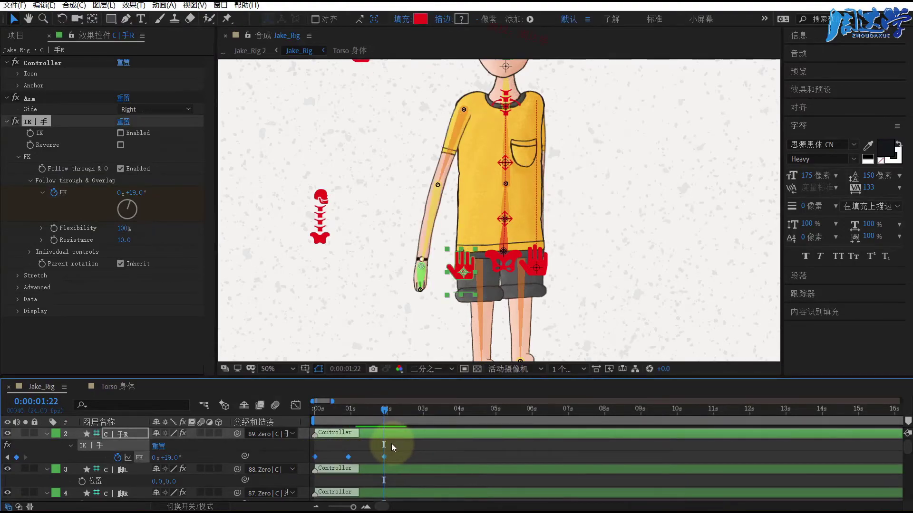
key("ctrl+v")
key("space")
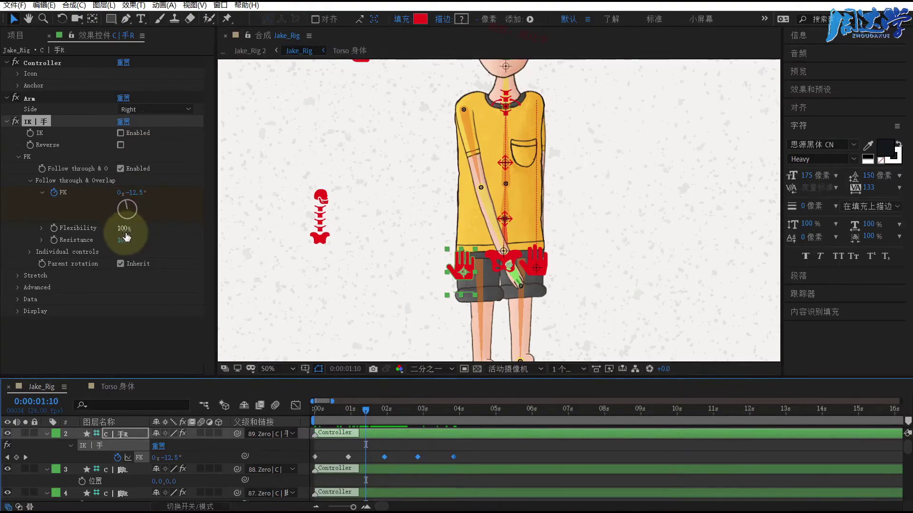
Step: Try a lower Flexibility value and preview the swing
mouse_move(125, 233)
left_mouse_down()
mouse_move(40, 228)
mouse_move(95, 237)
mouse_move(78, 237)
left_mouse_up()
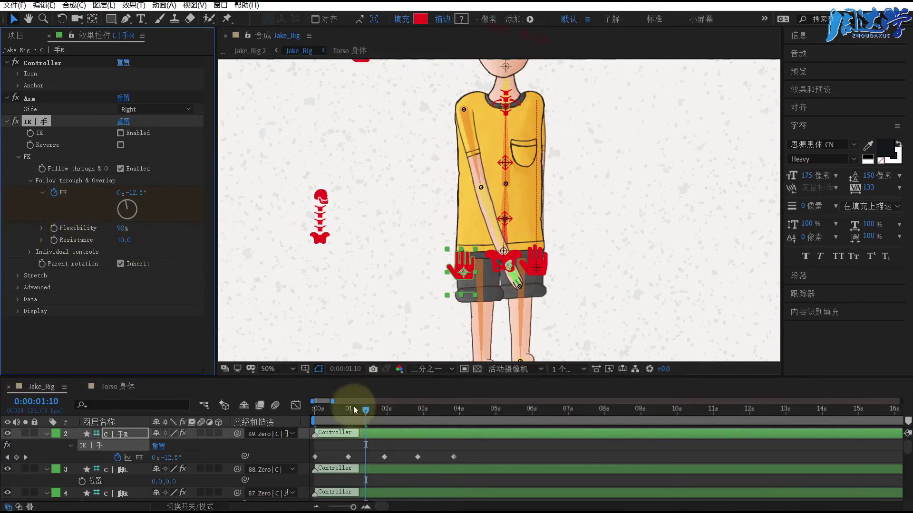
left_click(125, 228)
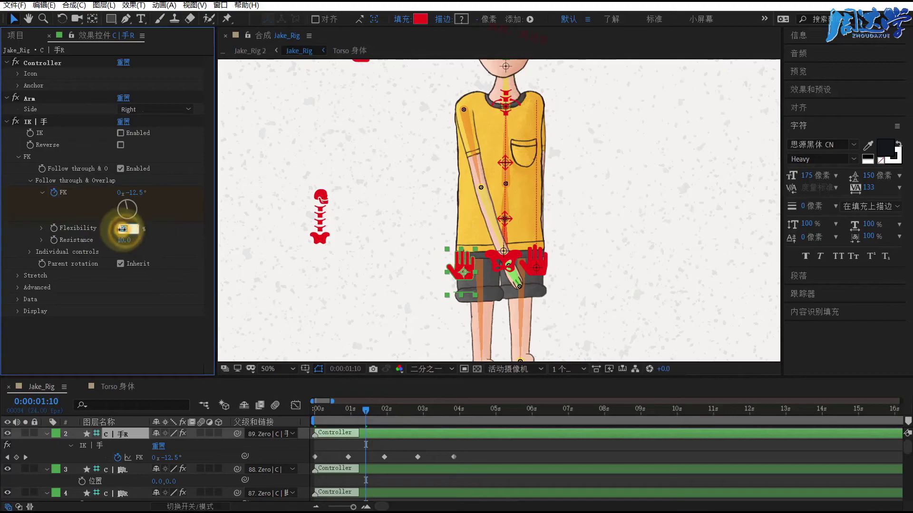
type("25")
left_click(337, 441)
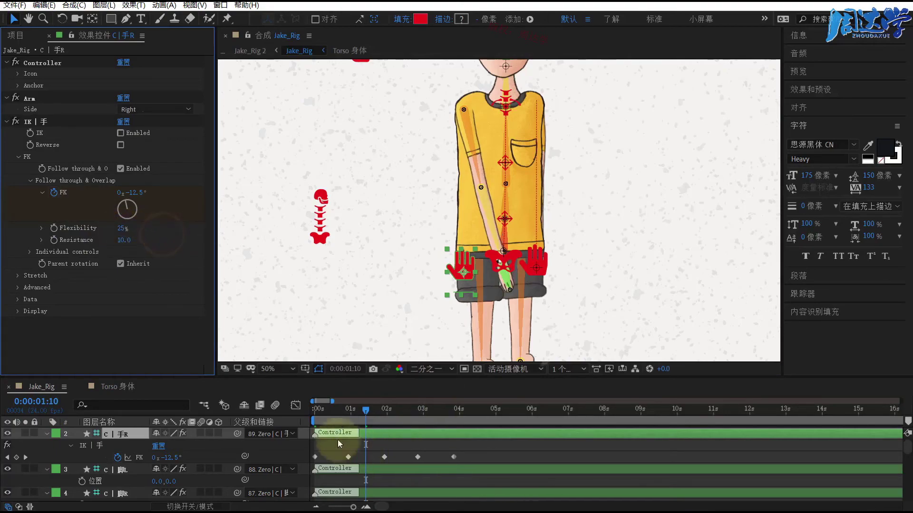
key("space")
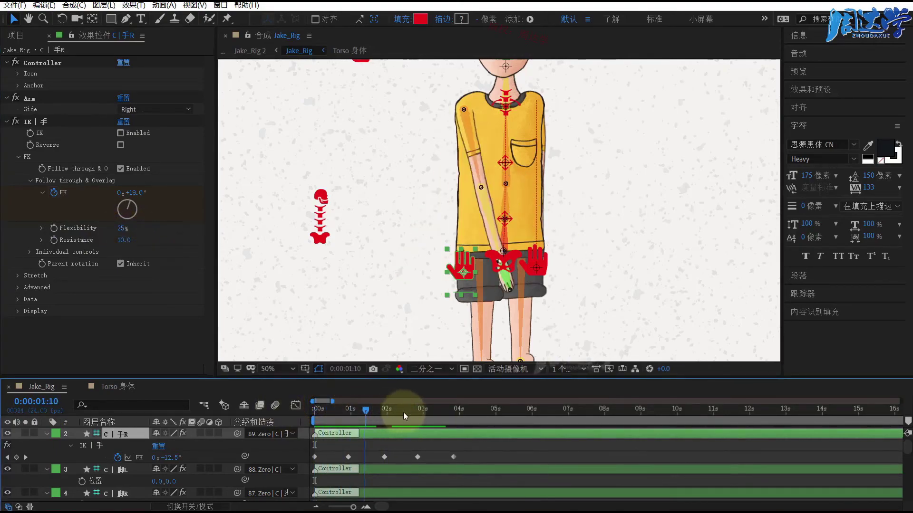
Step: Raise the Resistance value and return to the start for another check
left_click_drag(445, 412, 360, 410)
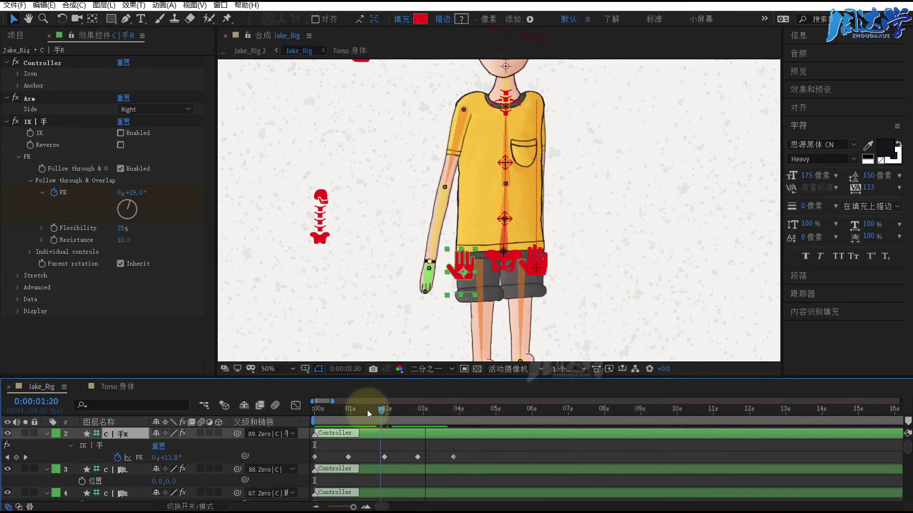
left_click(82, 238)
left_click(124, 241)
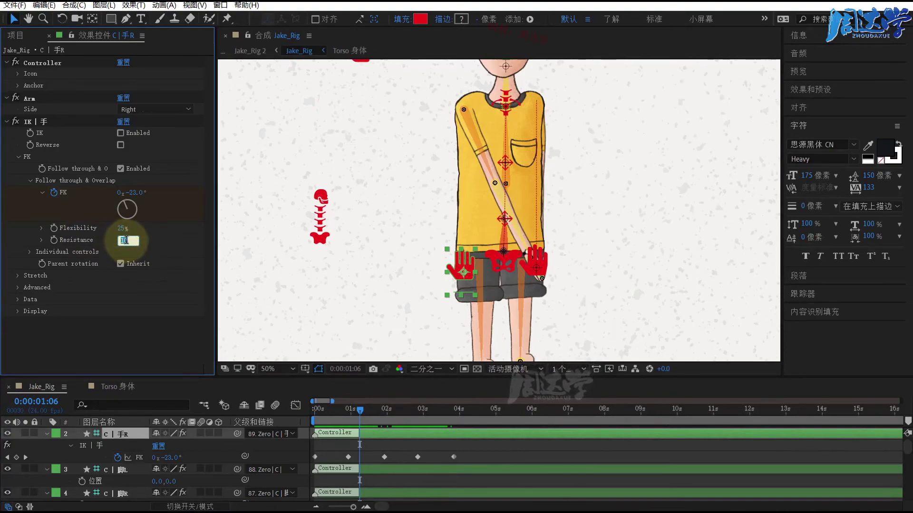
left_click(141, 242)
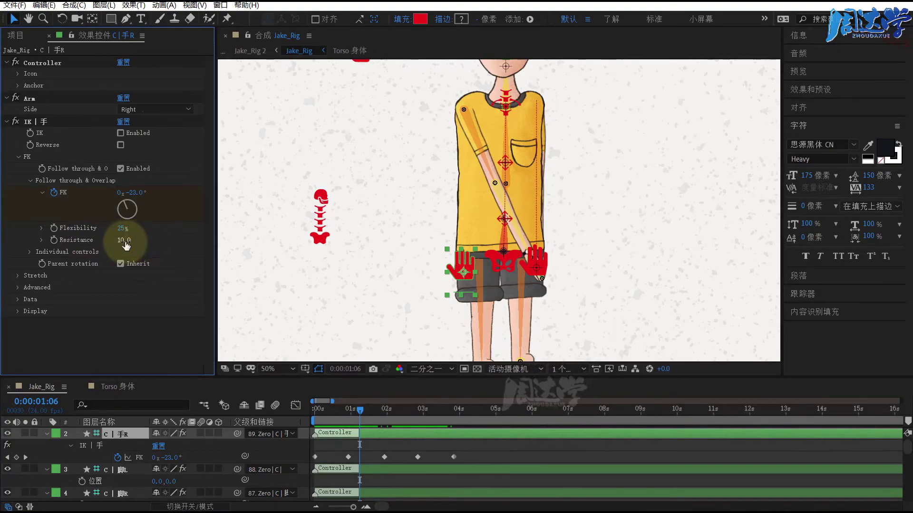
mouse_move(126, 242)
left_mouse_down()
mouse_move(145, 243)
mouse_move(75, 241)
mouse_move(160, 246)
left_mouse_up()
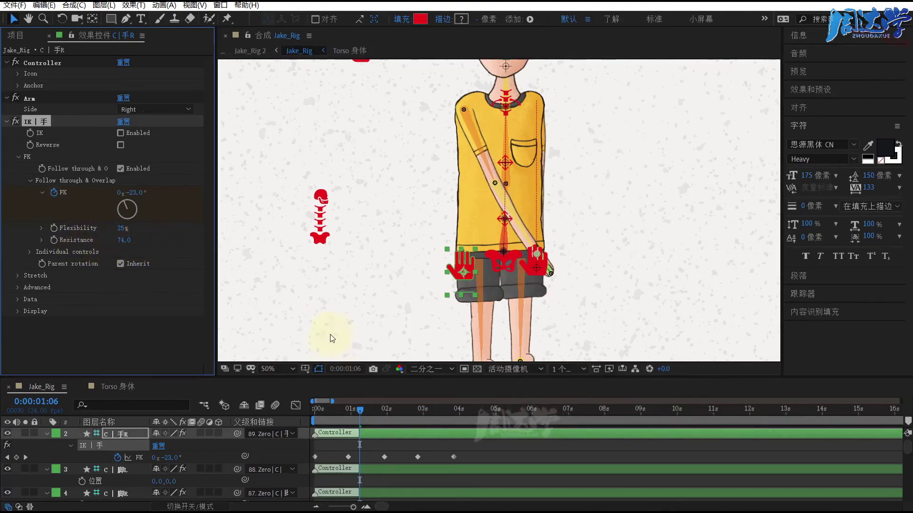
left_click_drag(349, 415, 303, 411)
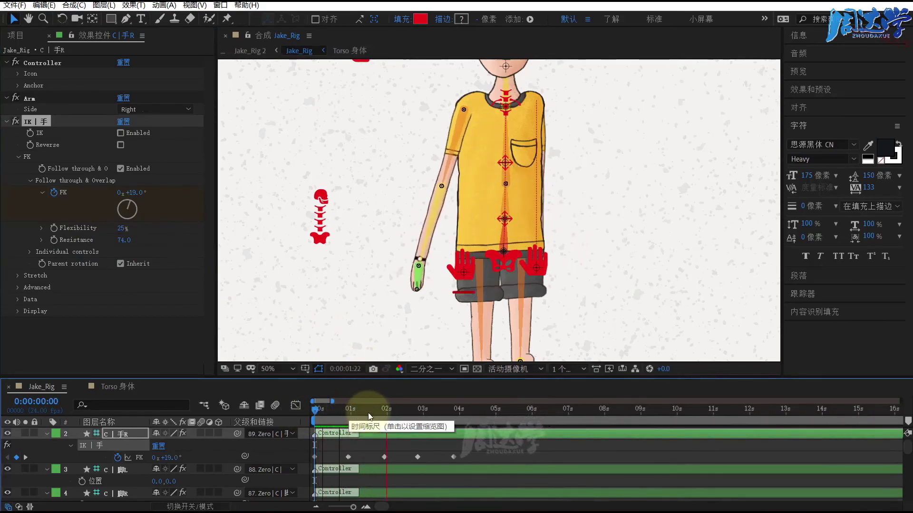
Step: Settle on Flexibility 50% and Resistance 25, preview, and pan up to Jake's head
left_click(122, 229)
type("0")
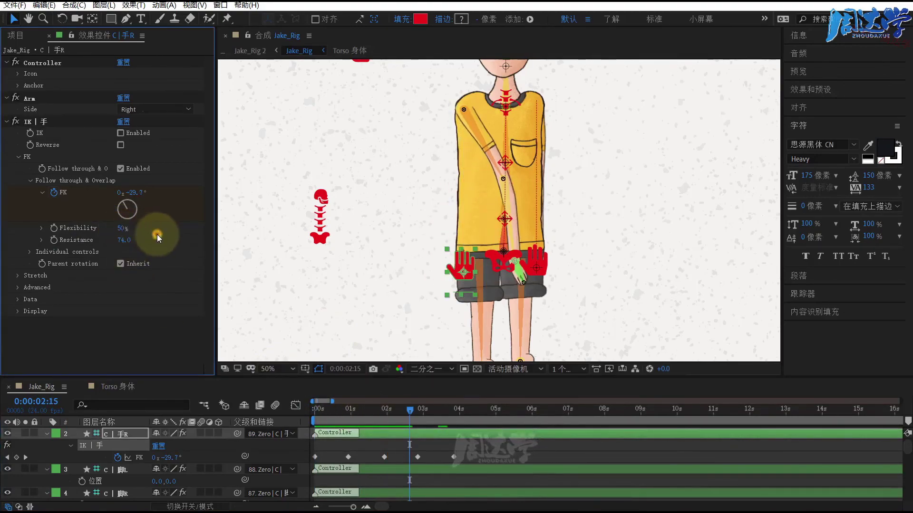
left_click(124, 240)
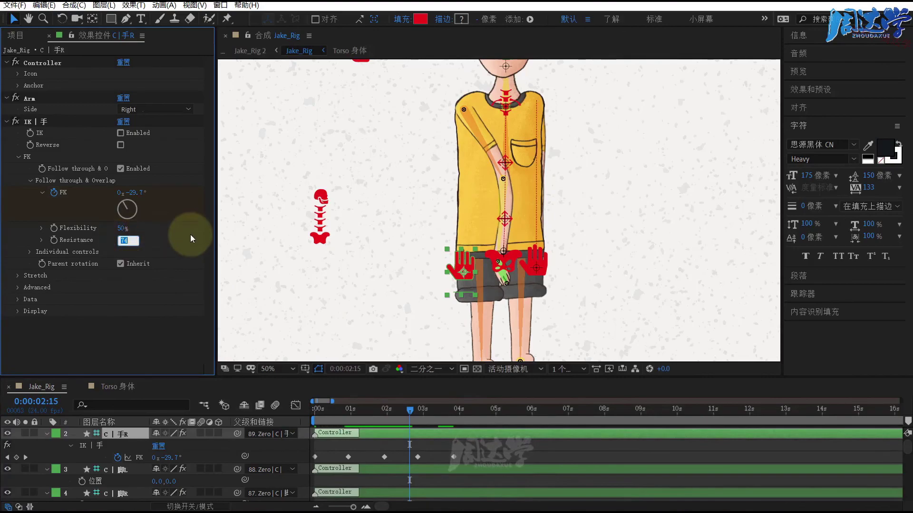
type("25")
left_click(205, 235)
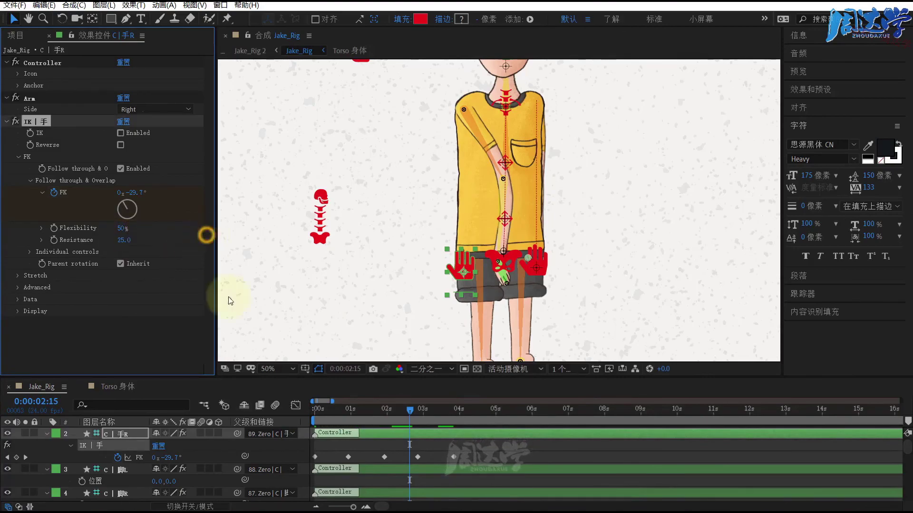
left_click(306, 415)
key("space")
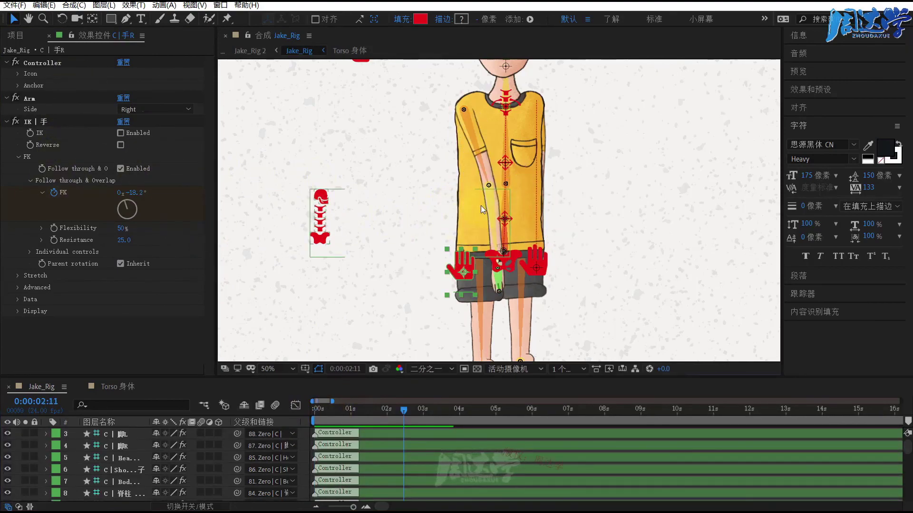
left_click(342, 203)
left_click_drag(389, 167, 372, 220)
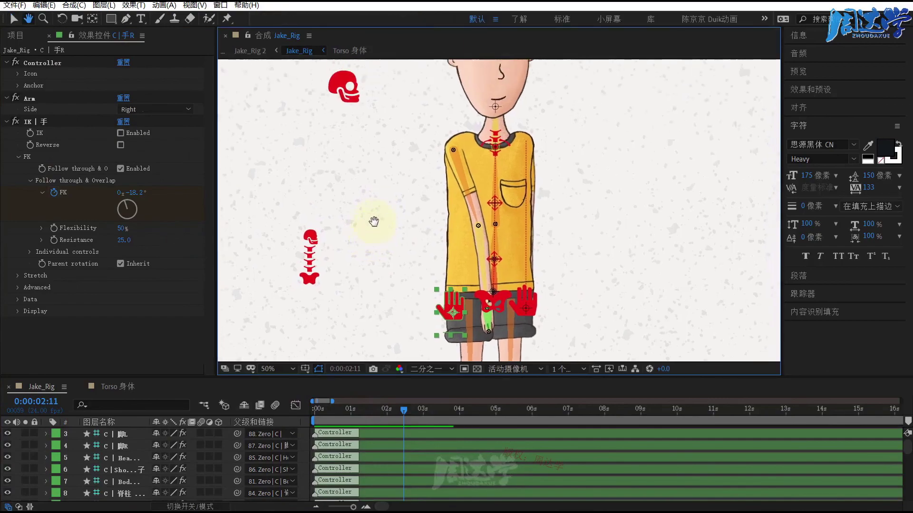